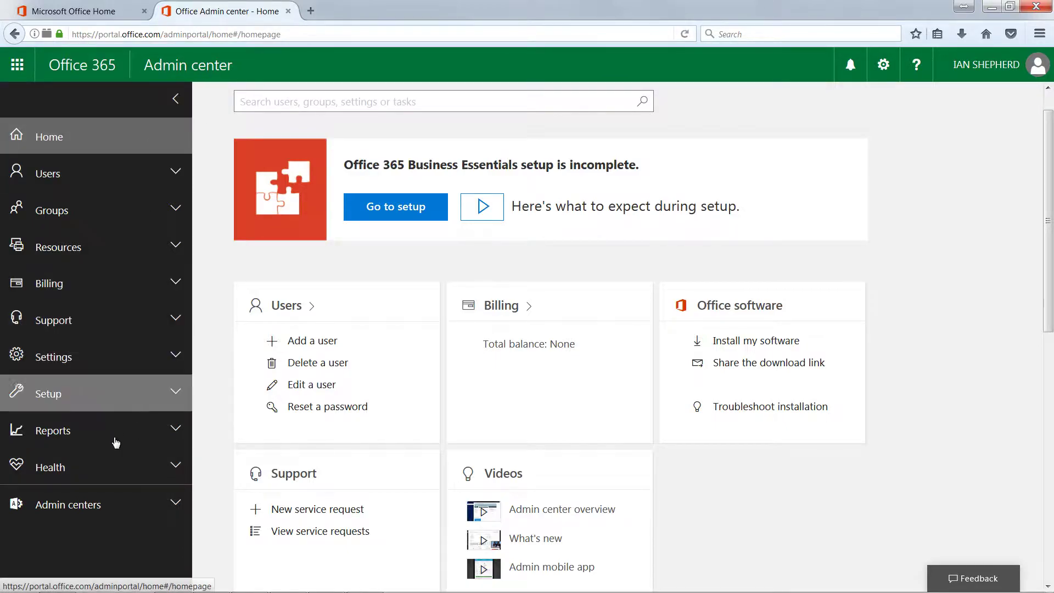
# Go to the admin roles page under permissions in the Exchange admin center
pyautogui.click(99, 514)
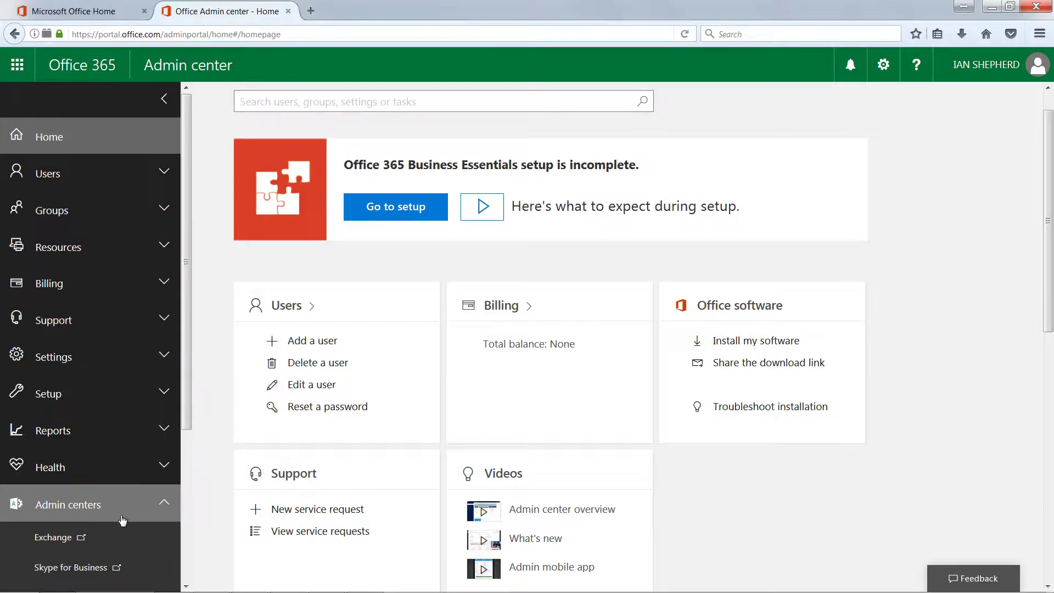
pyautogui.click(88, 479)
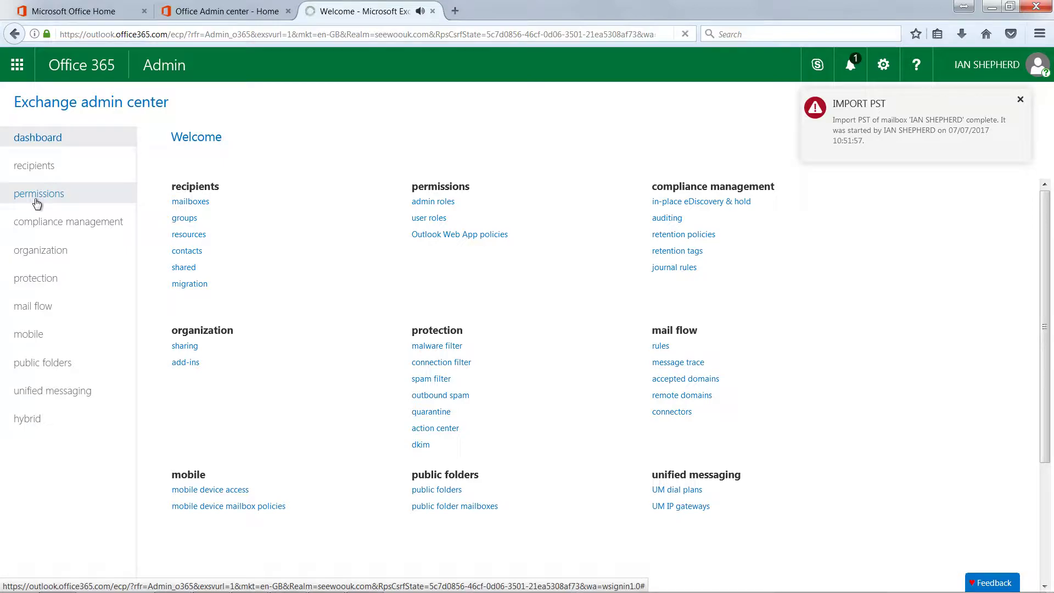
pyautogui.click(37, 204)
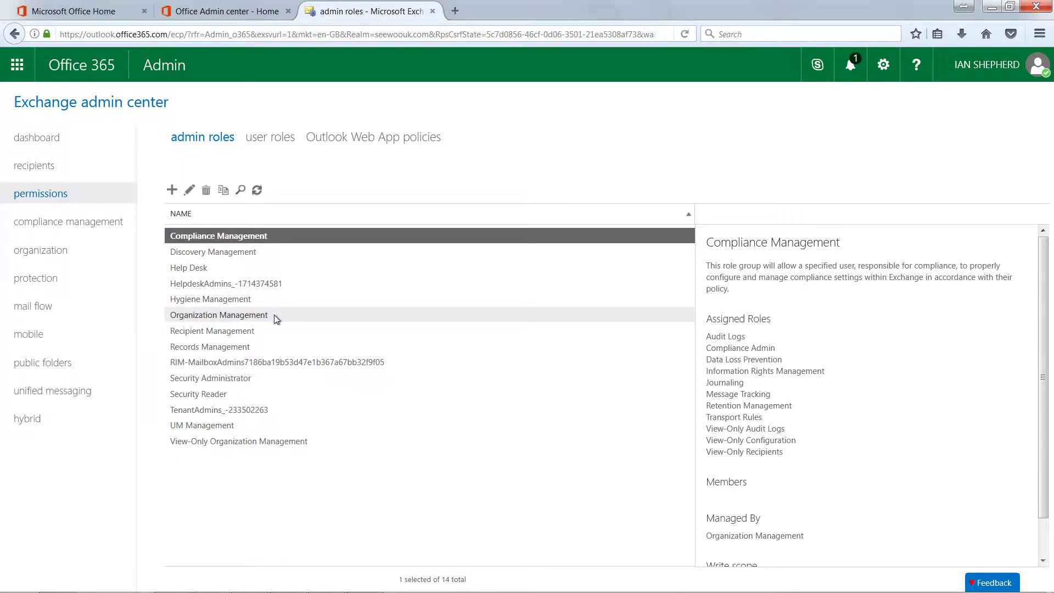
# Confirm Organization Management includes the Mailbox Import Export role, then cancel without saving
pyautogui.doubleClick(220, 318)
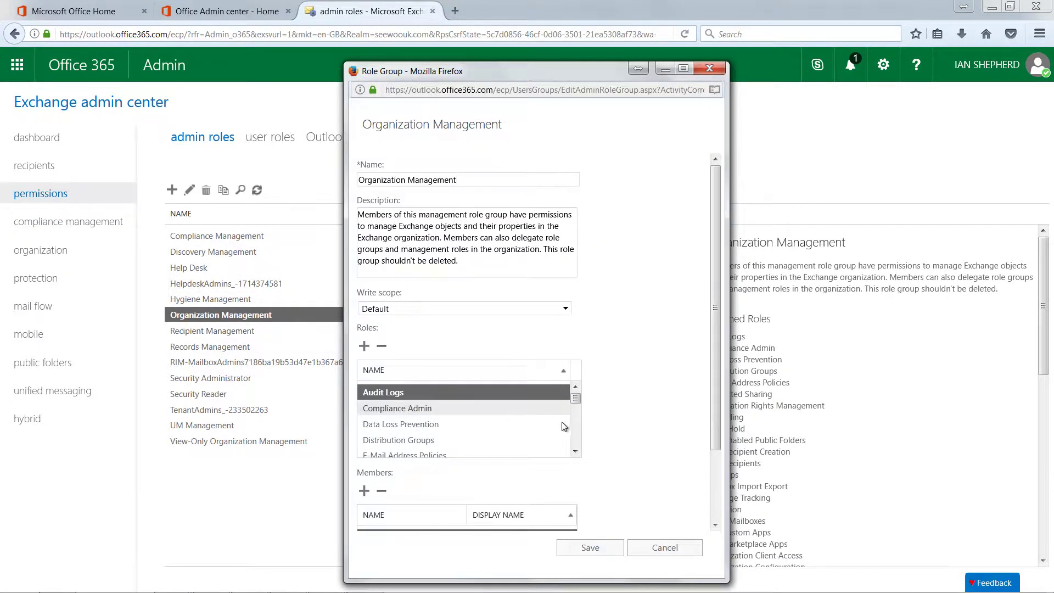
pyautogui.moveTo(575, 399); pyautogui.dragTo(580, 407)
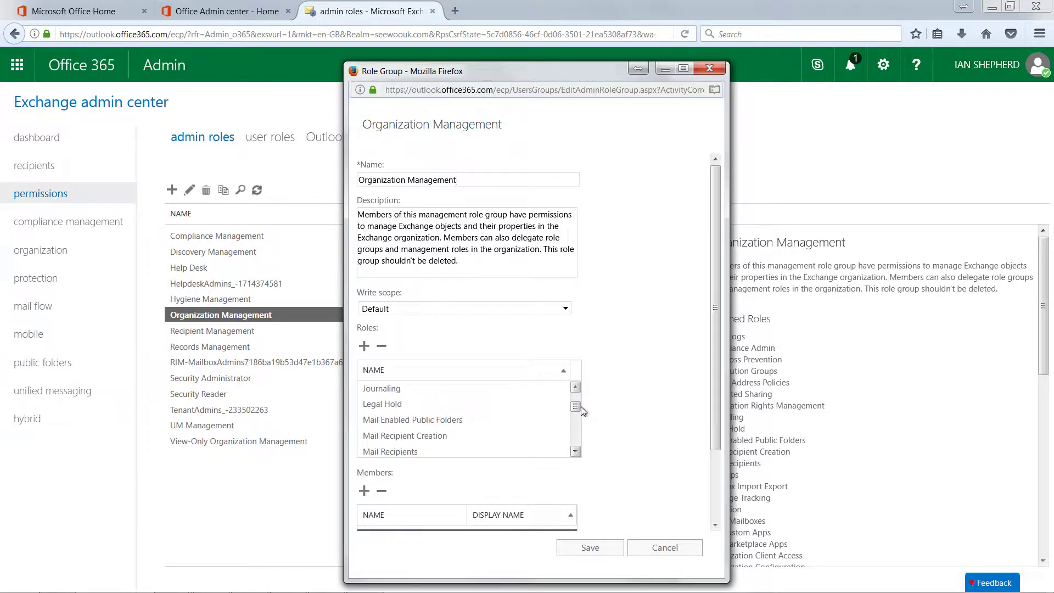
pyautogui.click(577, 451)
pyautogui.click(576, 451)
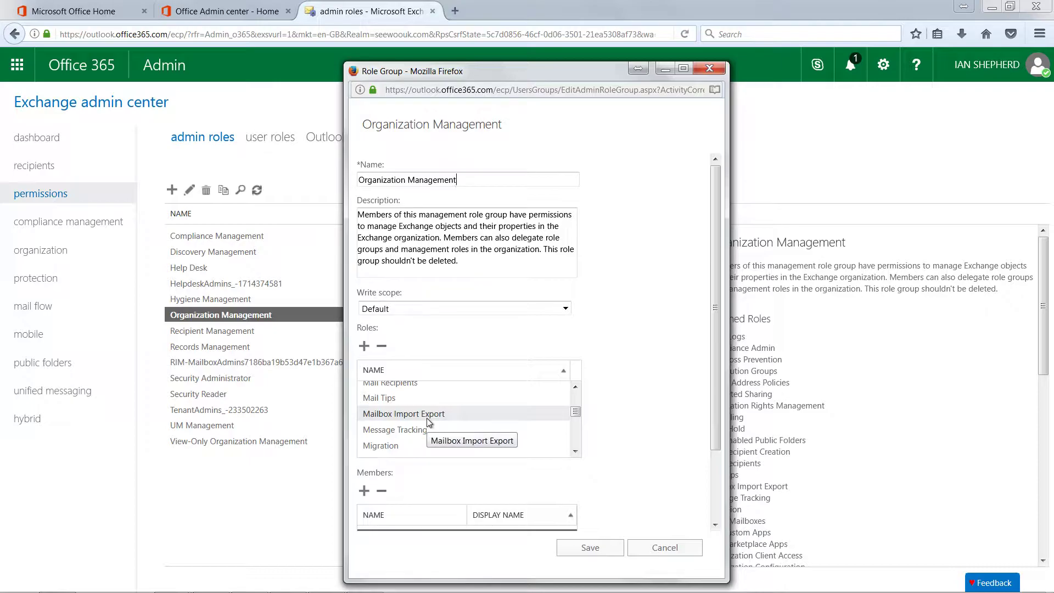
pyautogui.click(429, 420)
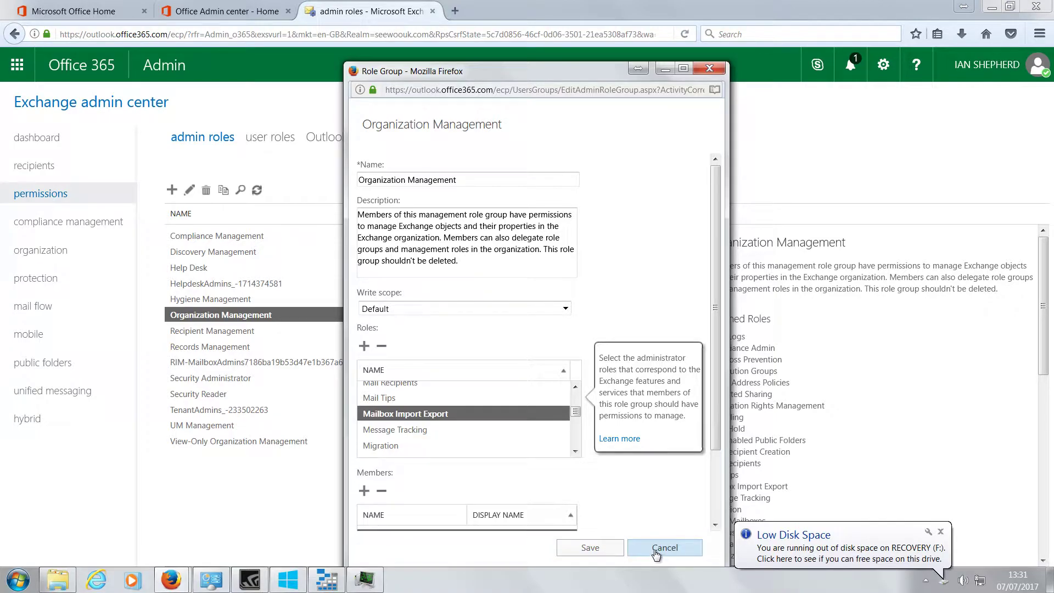
pyautogui.click(654, 550)
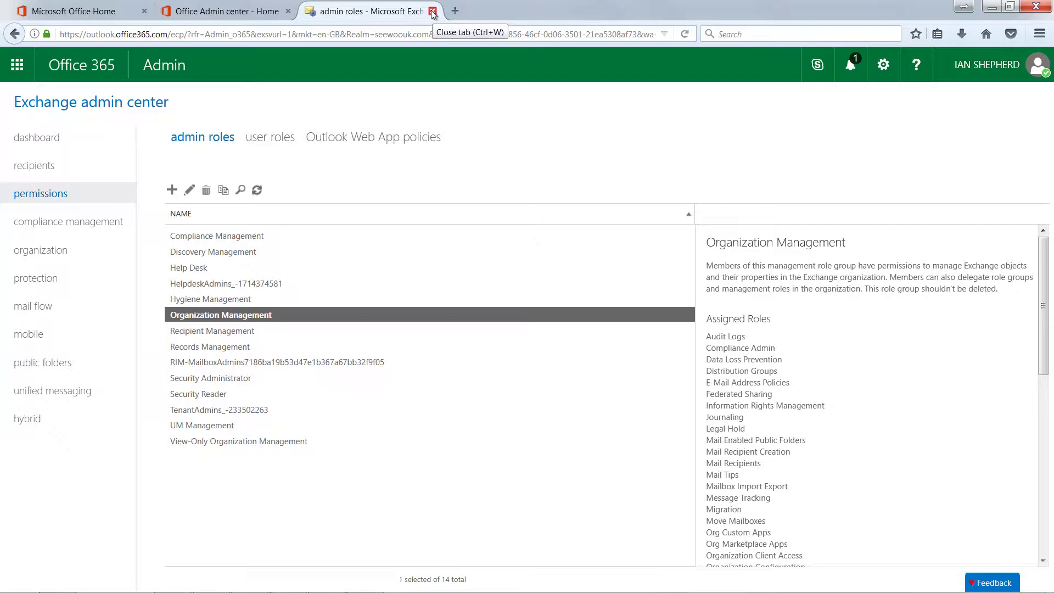
# Close Exchange and open the Data governance Import page in Security & Compliance Center
pyautogui.click(433, 12)
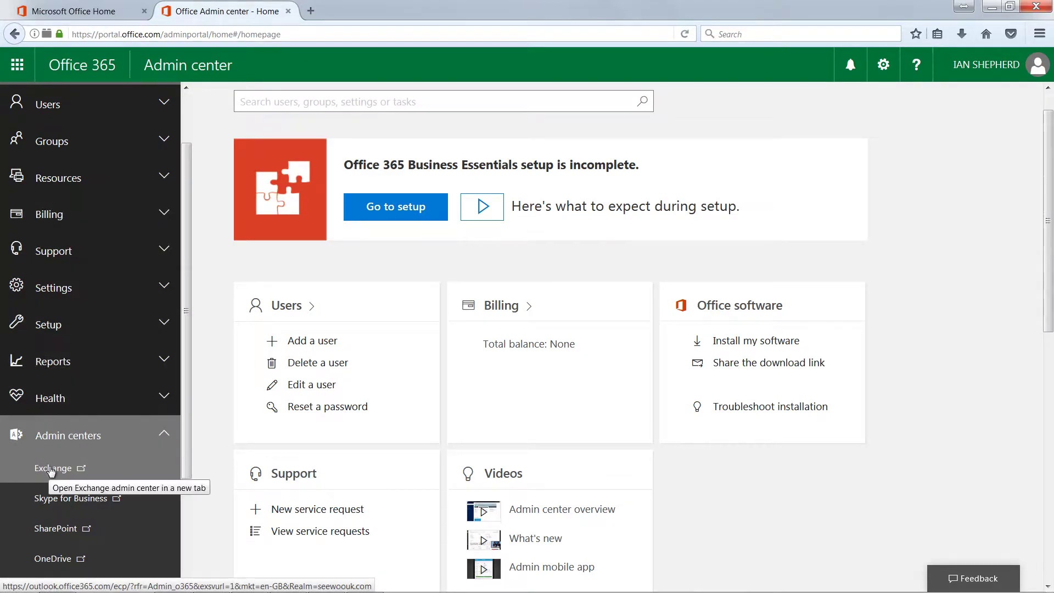
pyautogui.scroll(-5, 71, 439)
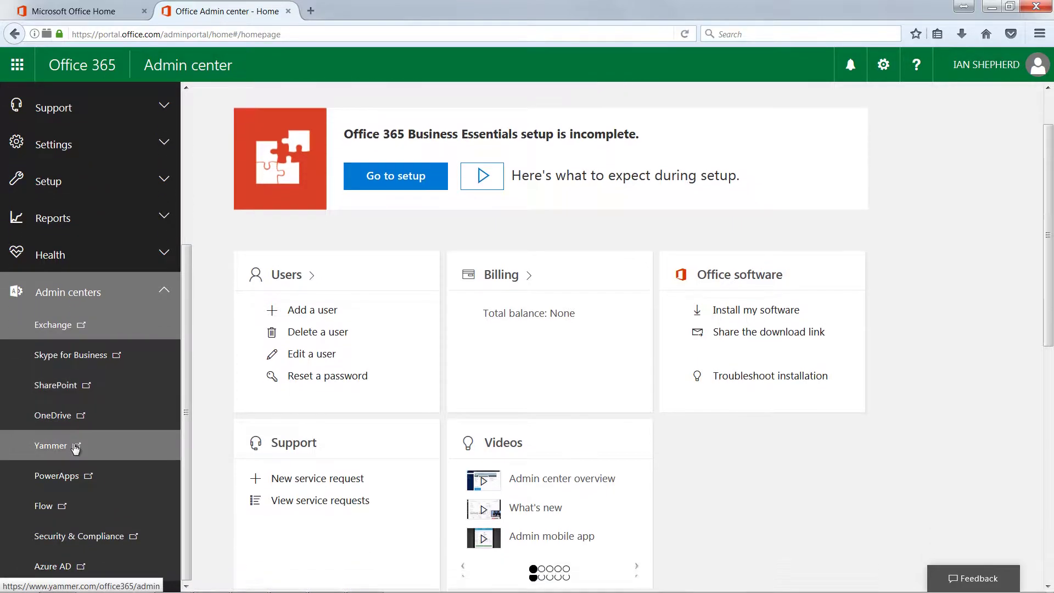
pyautogui.click(87, 544)
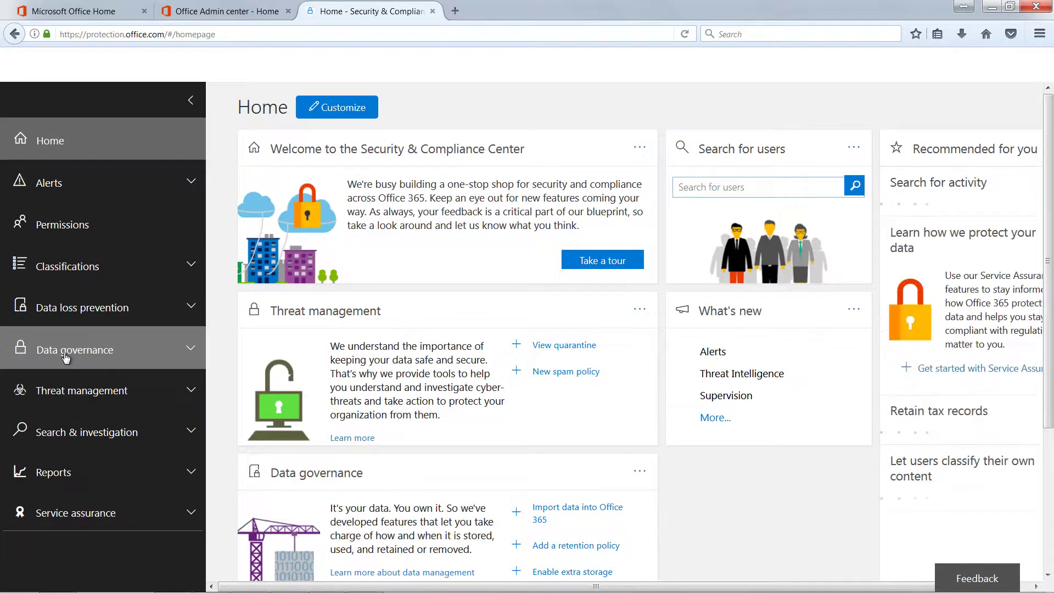
pyautogui.click(65, 354)
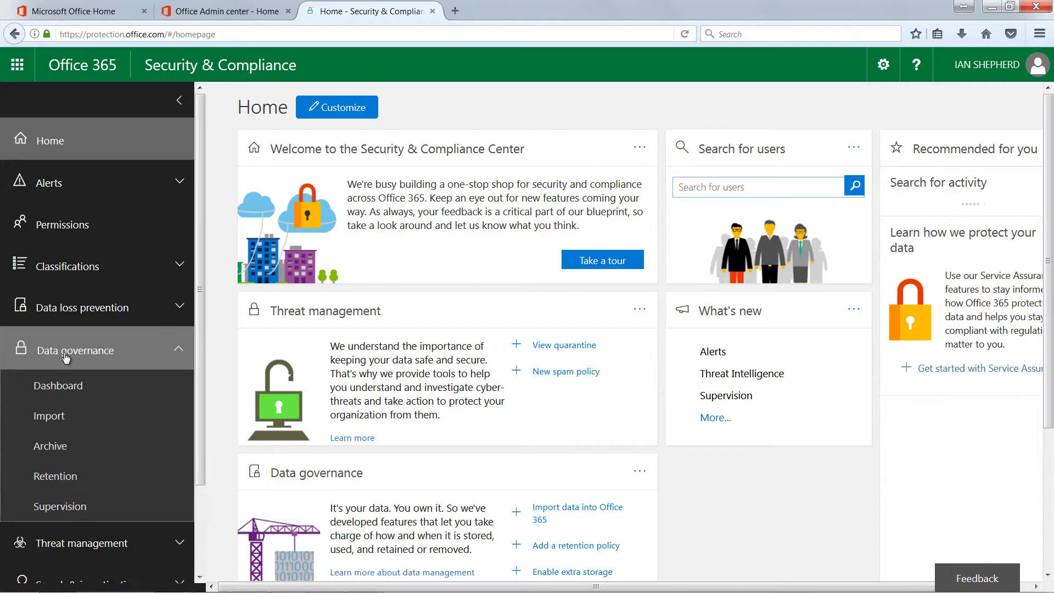
pyautogui.click(74, 423)
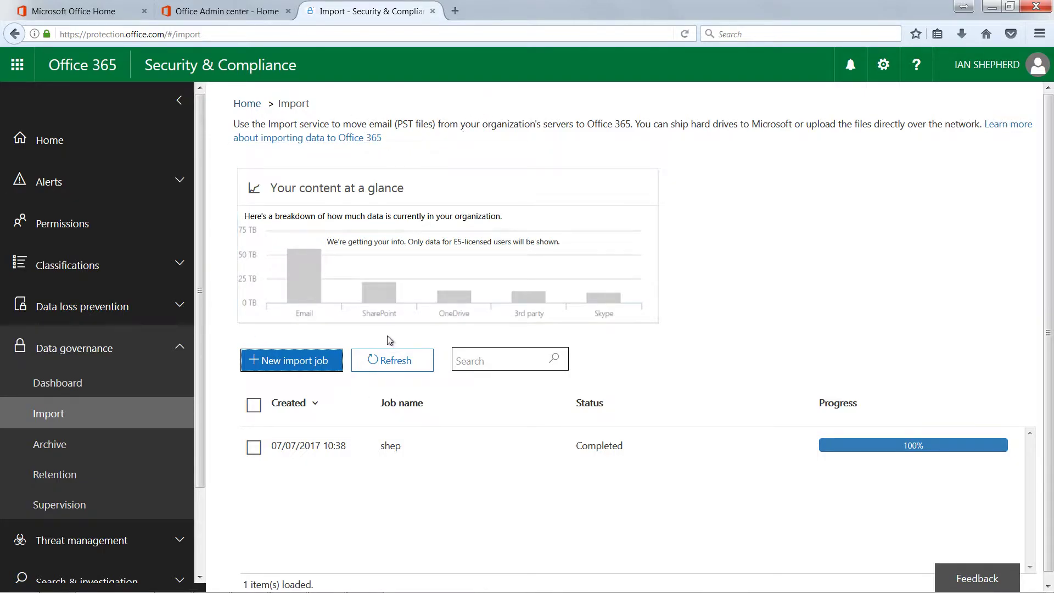
# Create a new import job named 'shep' and advance to Upload to the cloud
pyautogui.click(267, 363)
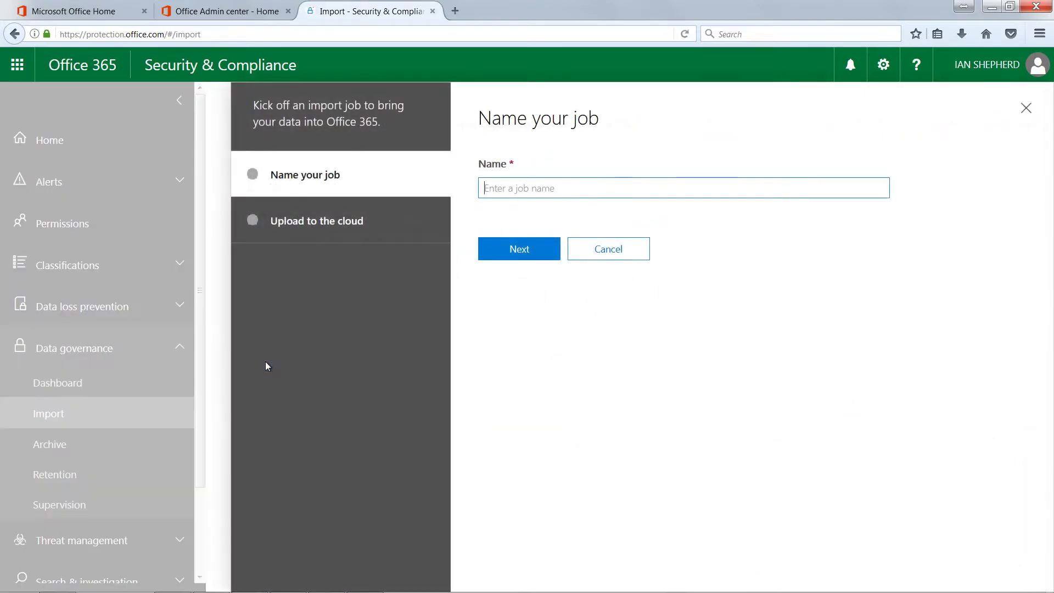
pyautogui.write('shep')
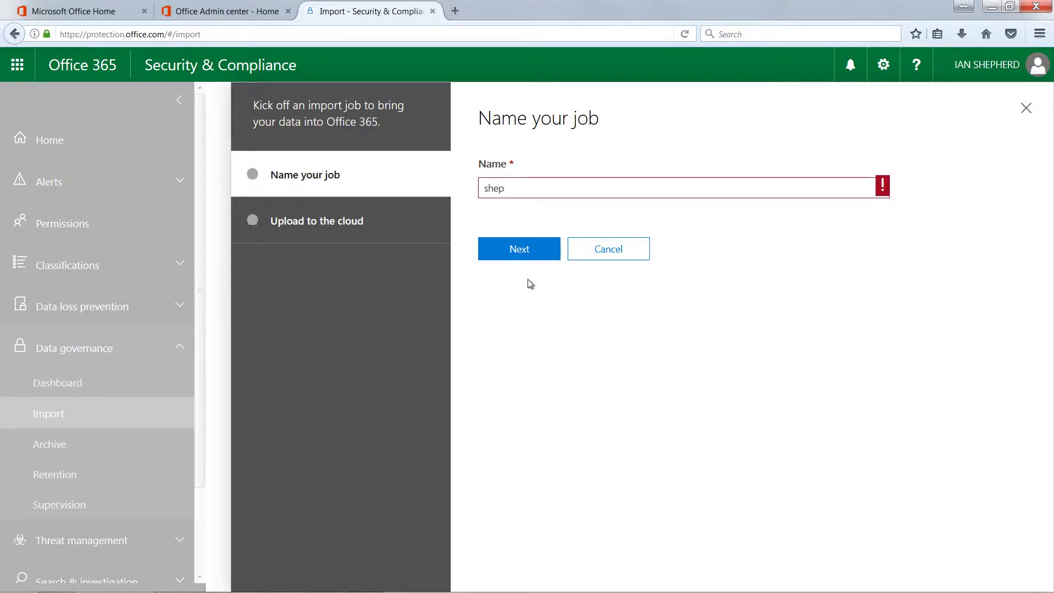
pyautogui.click(541, 249)
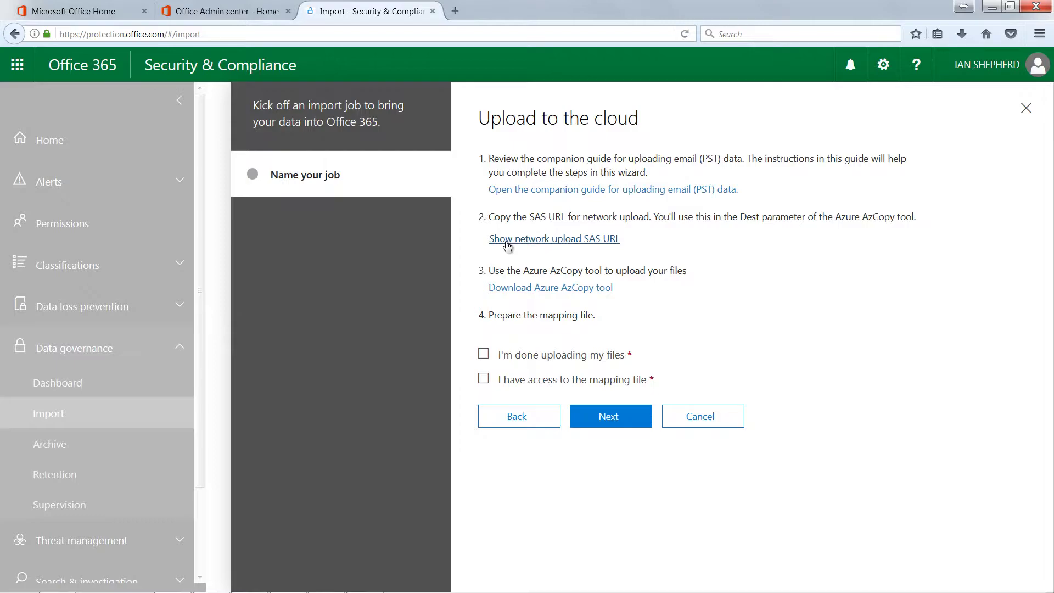
# Copy the network upload SAS URL and bring the Azure Storage tools console alongside
pyautogui.click(506, 242)
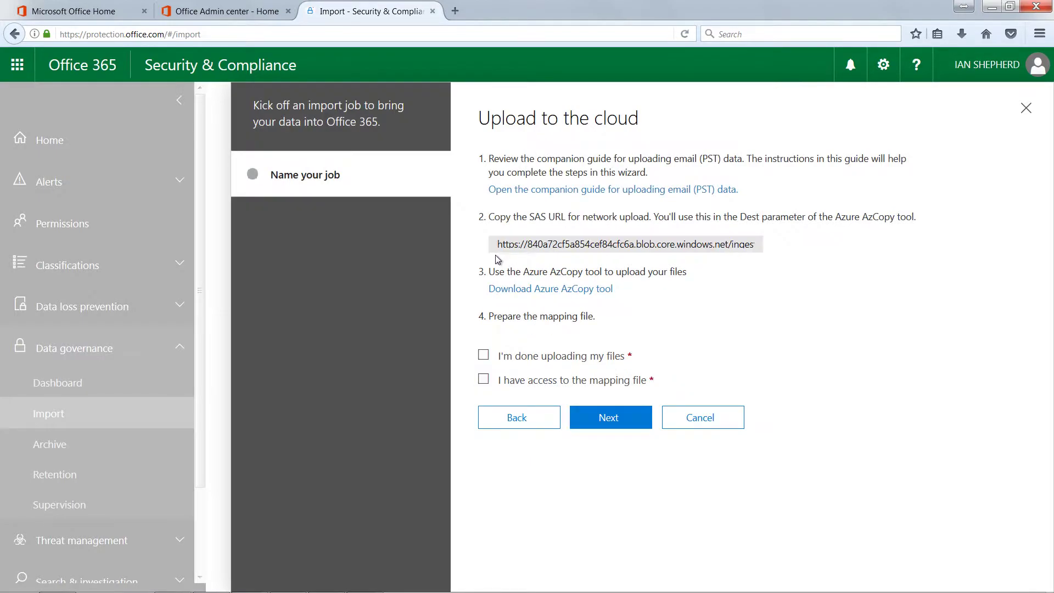
pyautogui.moveTo(497, 243); pyautogui.dragTo(902, 233)
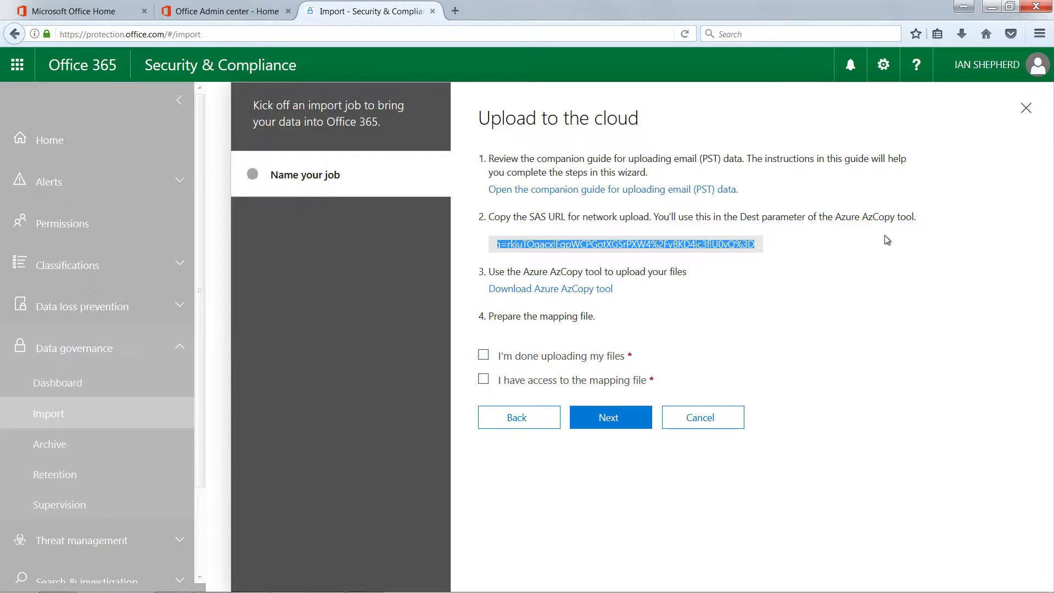
pyautogui.rightClick(722, 247)
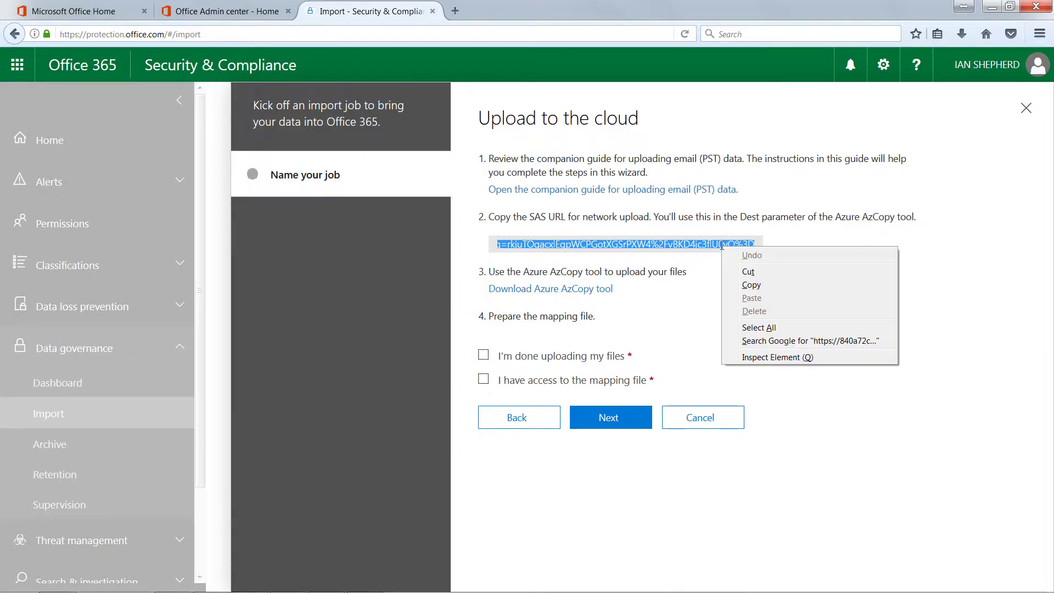
pyautogui.click(747, 285)
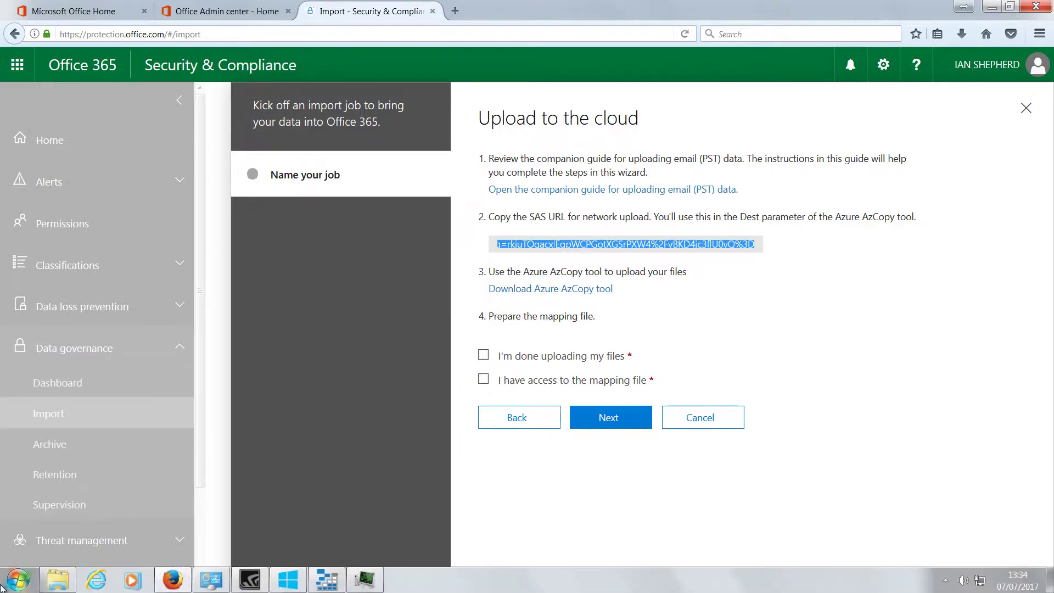
pyautogui.click(281, 587)
pyautogui.moveTo(554, 205); pyautogui.dragTo(194, 178)
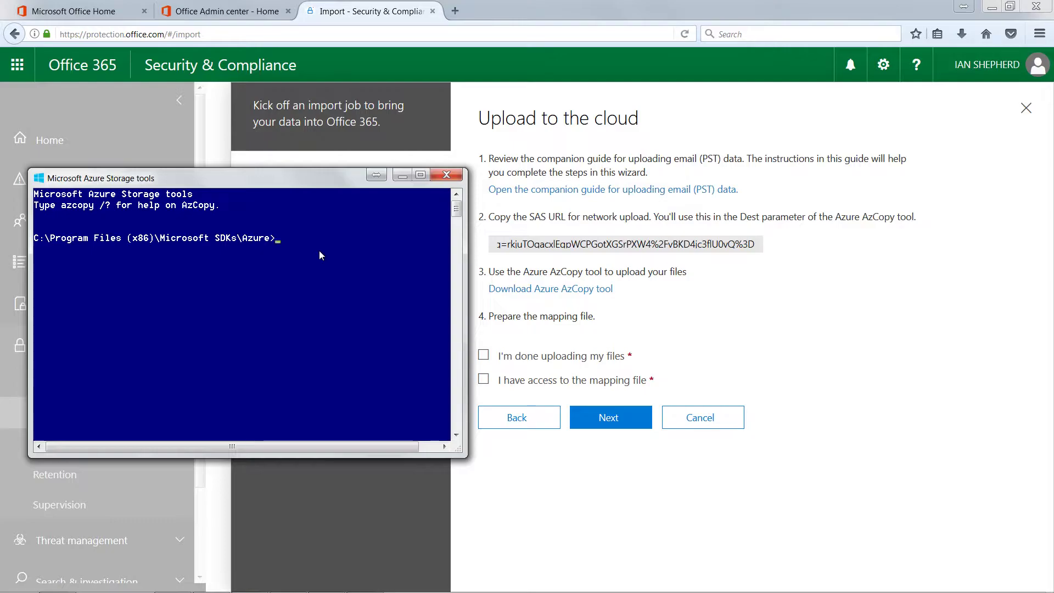
# Bring Azure Storage Explorer forward and arrange it over the console window
pyautogui.moveTo(3, 589)
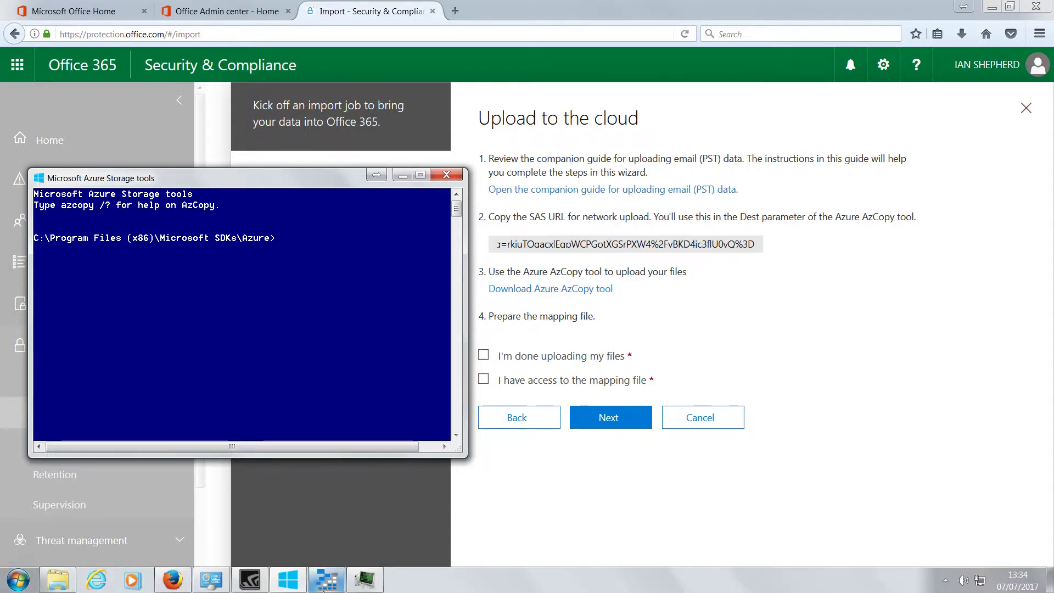
pyautogui.click(335, 483)
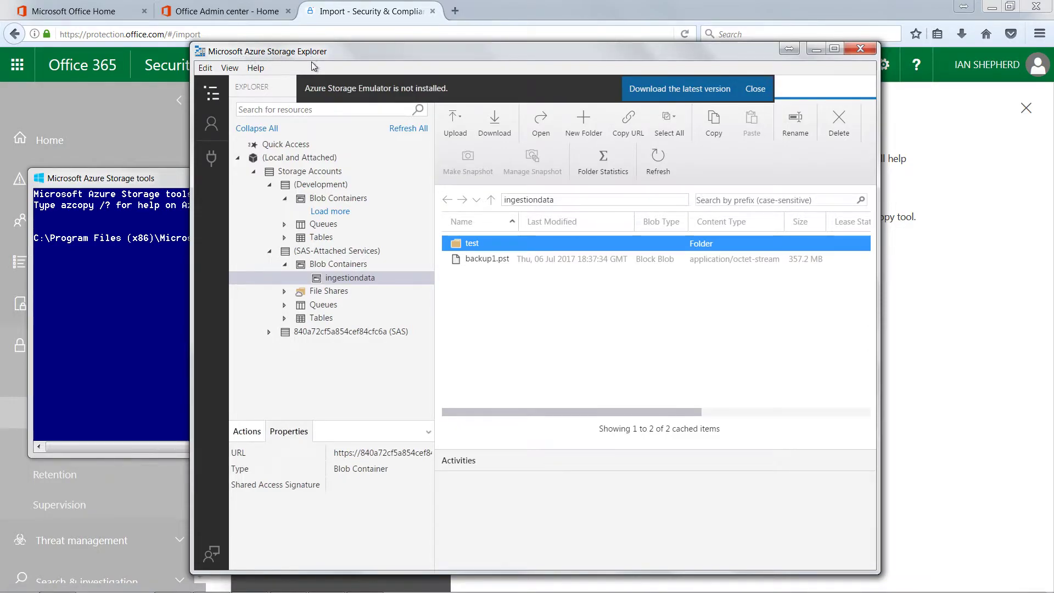
pyautogui.click(237, 158)
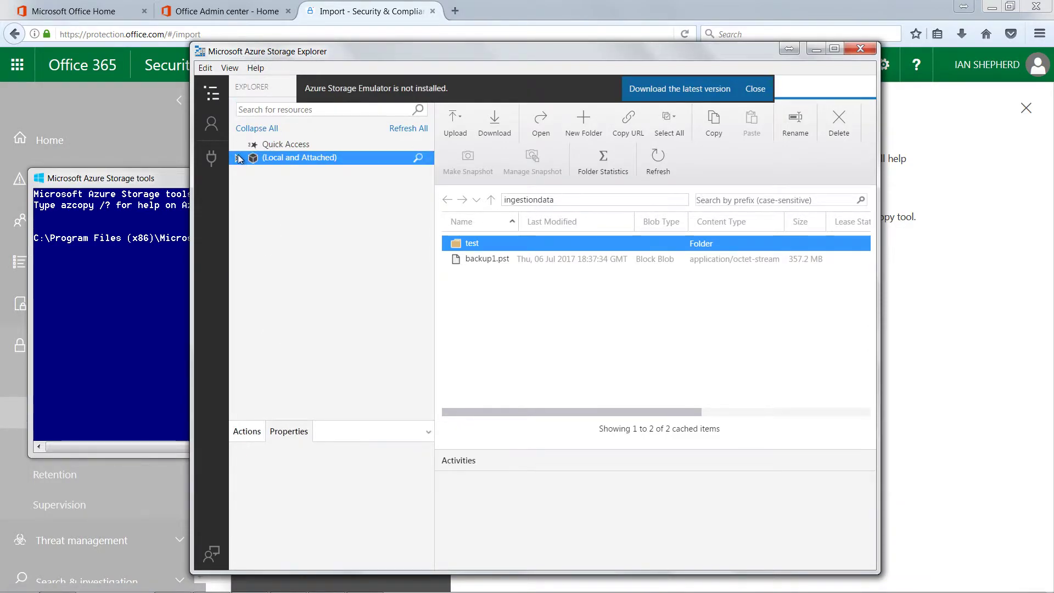
pyautogui.moveTo(333, 54); pyautogui.dragTo(504, 62)
pyautogui.moveTo(241, 185); pyautogui.dragTo(209, 179)
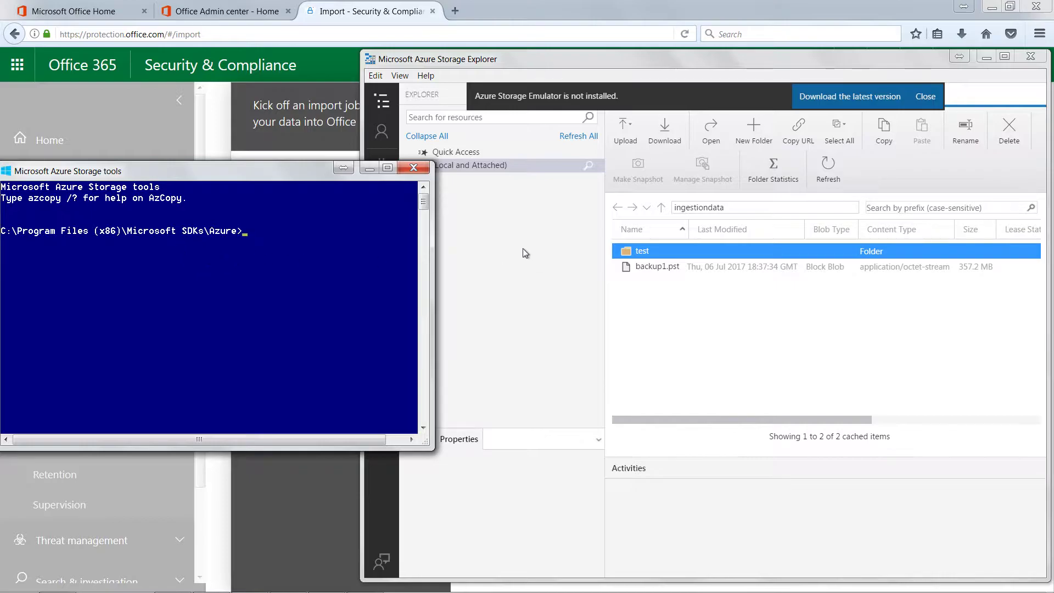
pyautogui.moveTo(549, 61); pyautogui.dragTo(433, 60)
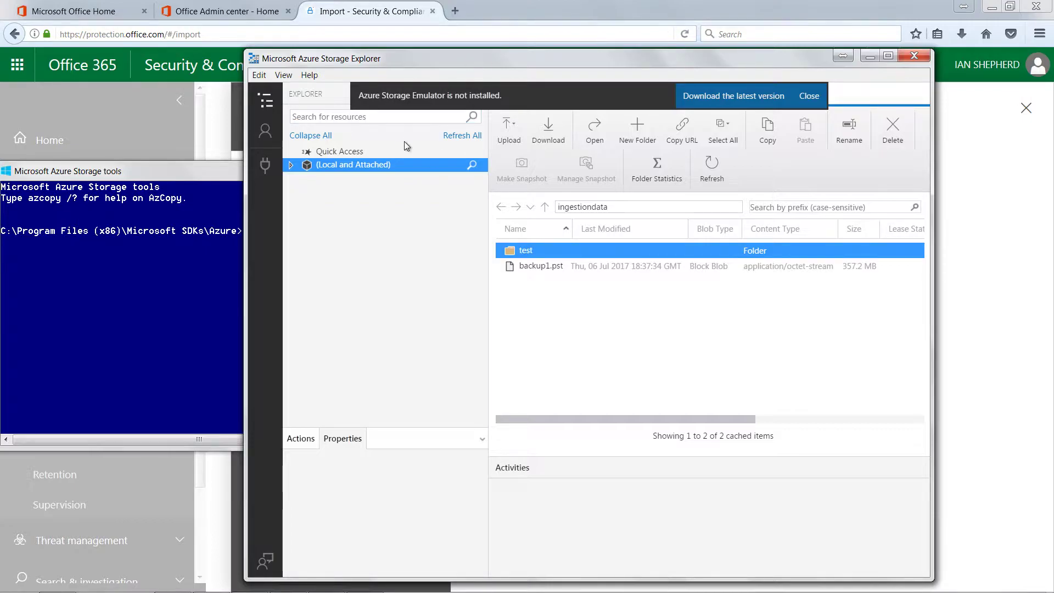
# Expand Local and Attached and bring up the Storage Accounts context menu
pyautogui.rightClick(306, 167)
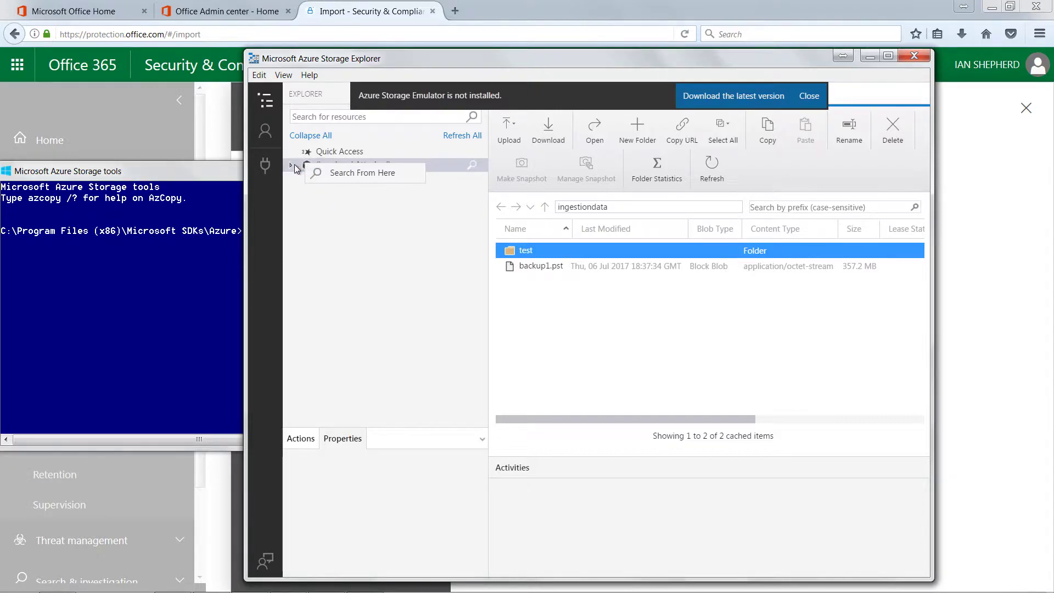
pyautogui.click(292, 165)
pyautogui.rightClick(343, 182)
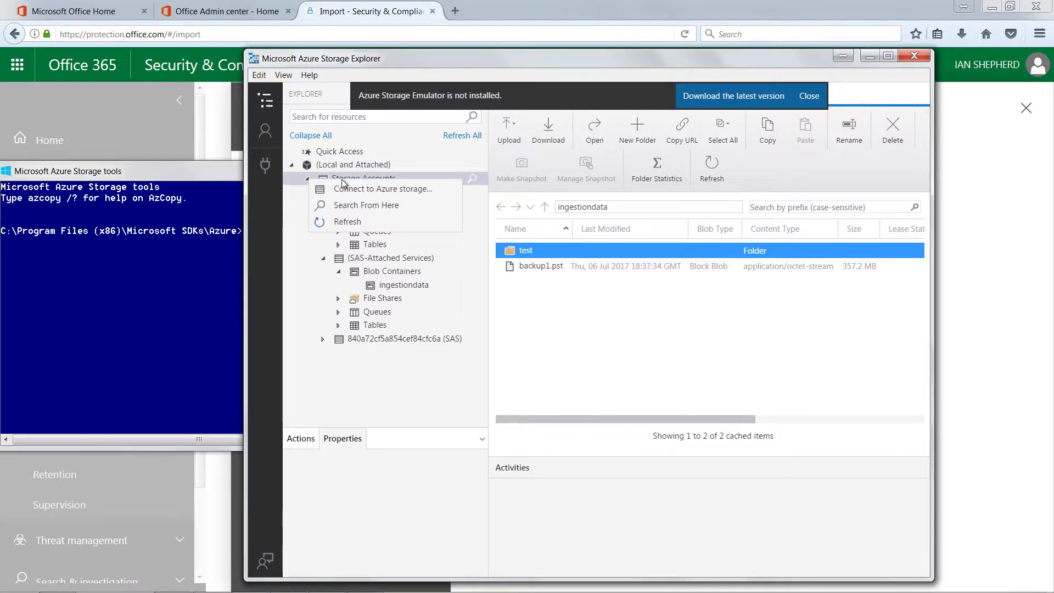
# Paste the SAS URI into a storage connection, cancel it, and select the ingestiondata container
pyautogui.click(347, 189)
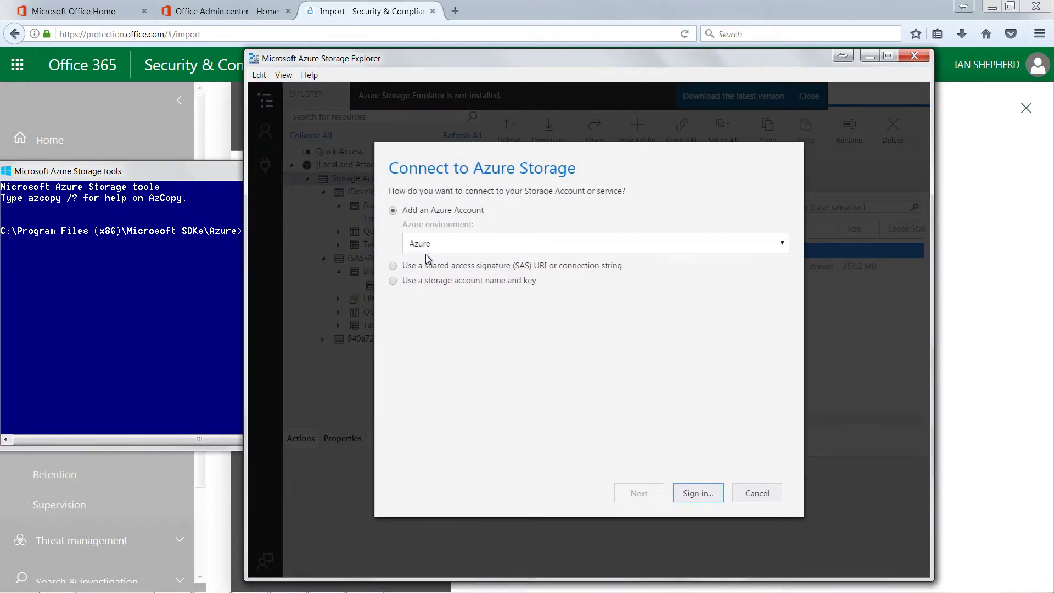
pyautogui.click(393, 267)
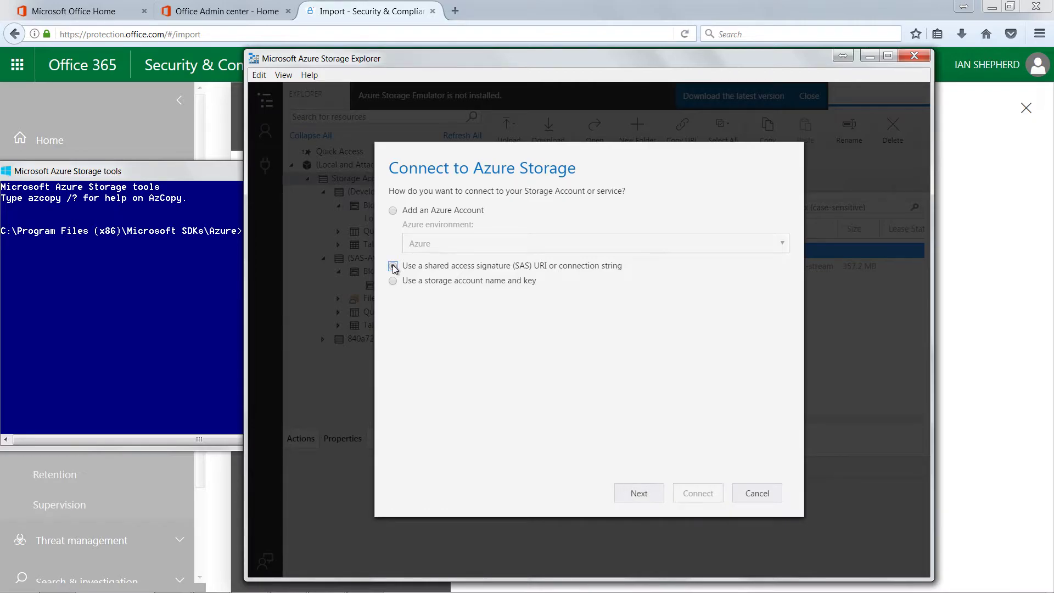
pyautogui.click(625, 496)
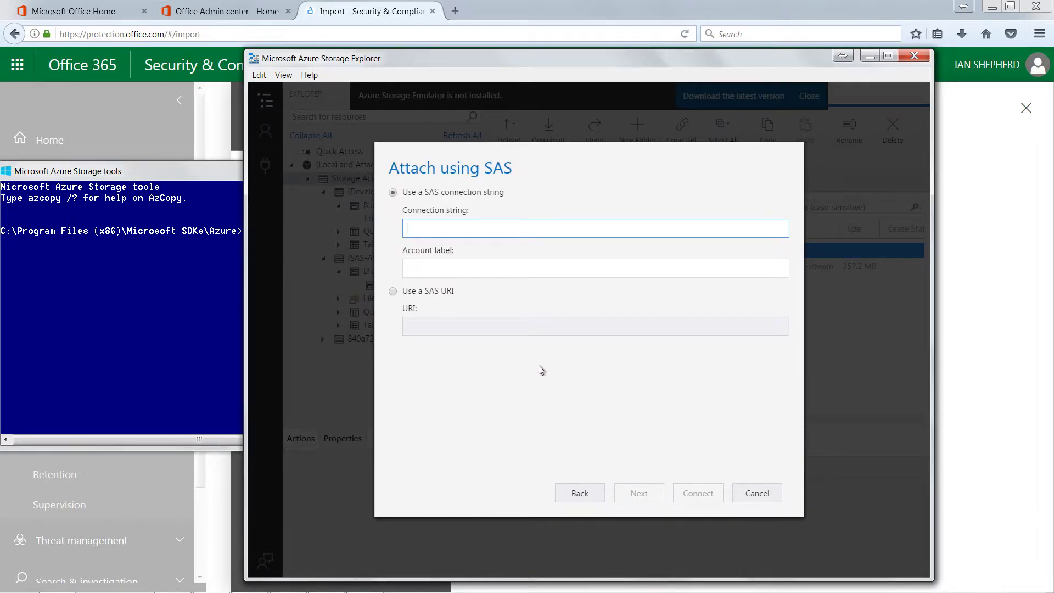
pyautogui.click(394, 291)
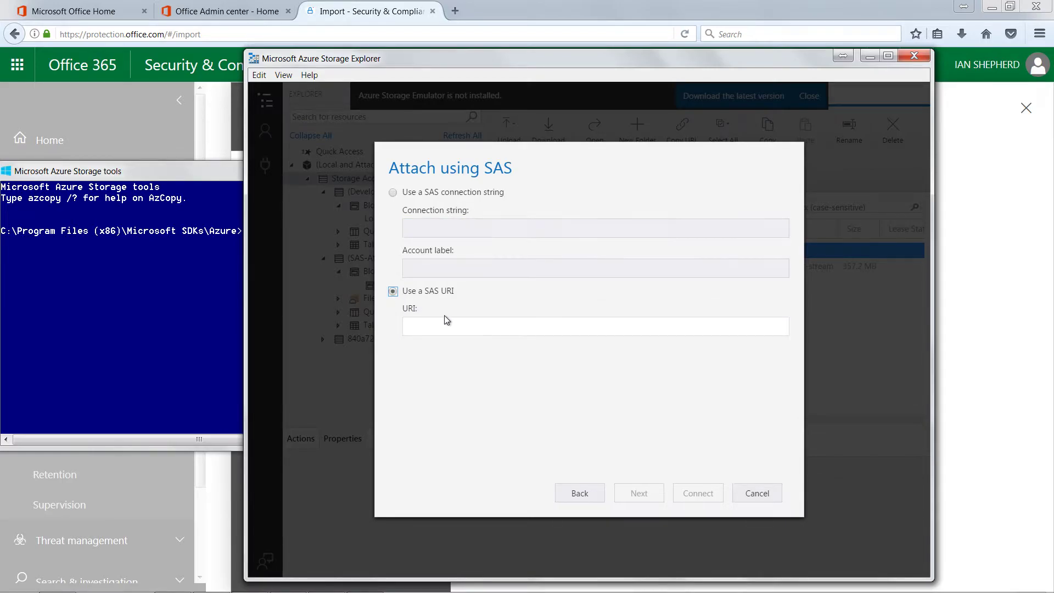
pyautogui.click(442, 322)
pyautogui.rightClick(440, 324)
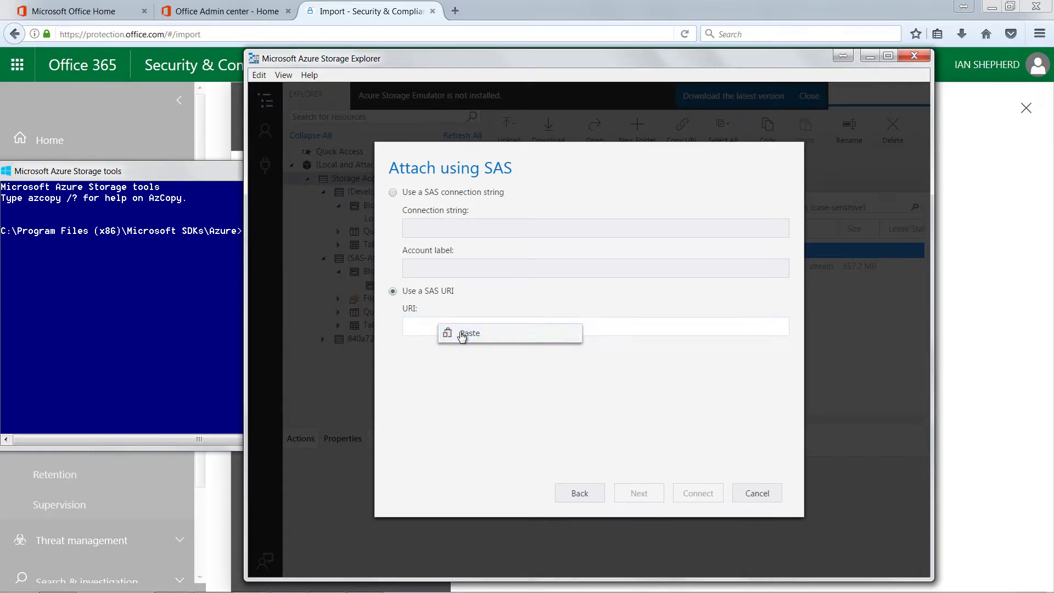
pyautogui.click(464, 332)
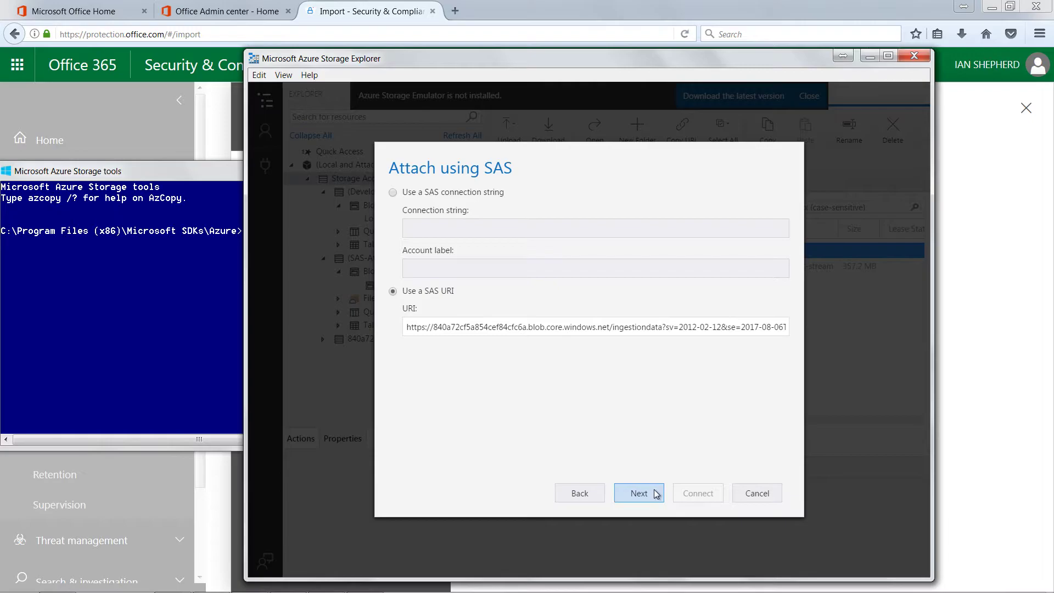
pyautogui.click(758, 494)
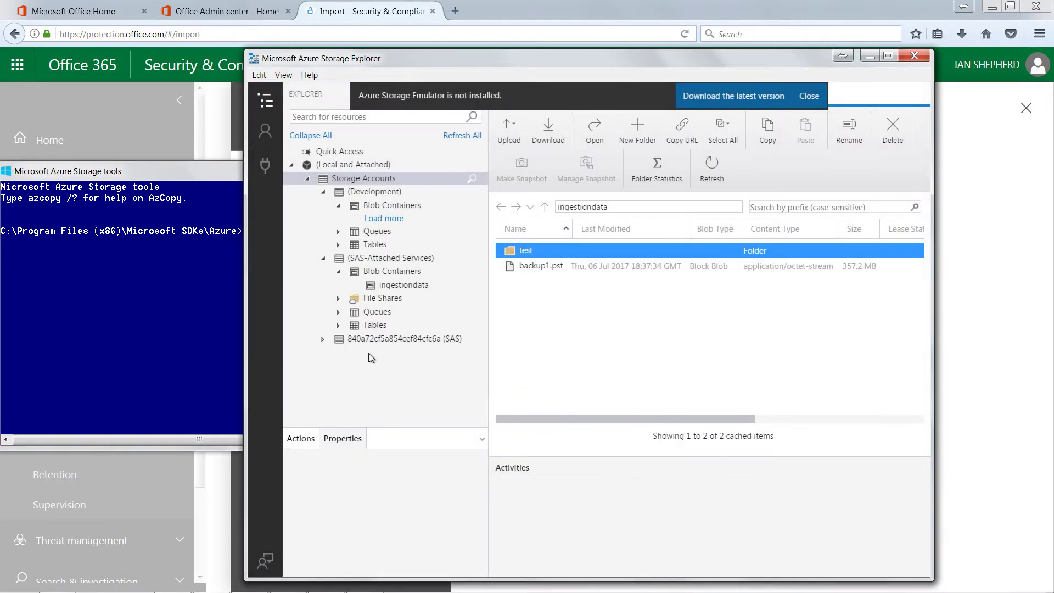
pyautogui.click(345, 273)
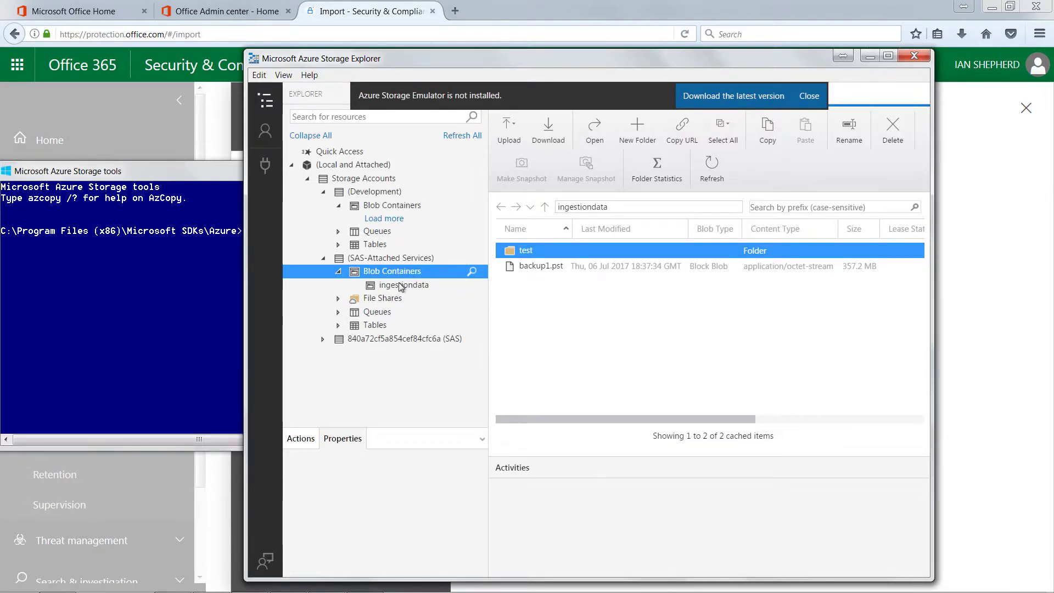
pyautogui.click(400, 285)
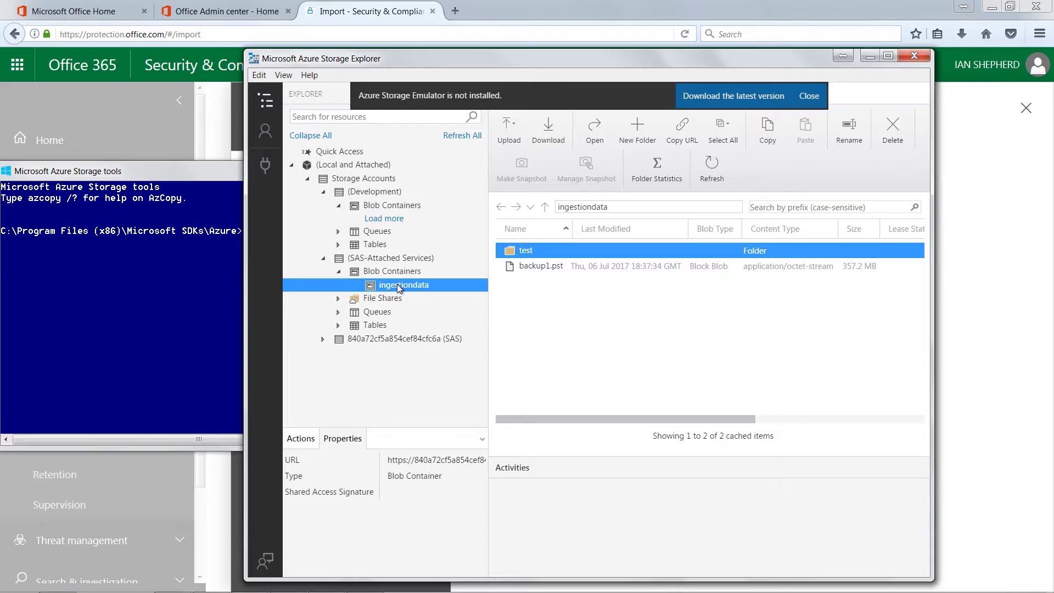
# Create a new folder named test1 in the ingestiondata container
pyautogui.keyDown('shift'); pyautogui.click(504, 269); pyautogui.keyUp('shift')
pyautogui.keyDown('ctrl'); pyautogui.click(504, 269); pyautogui.keyUp('ctrl')
pyautogui.click(631, 139)
pyautogui.click(630, 140)
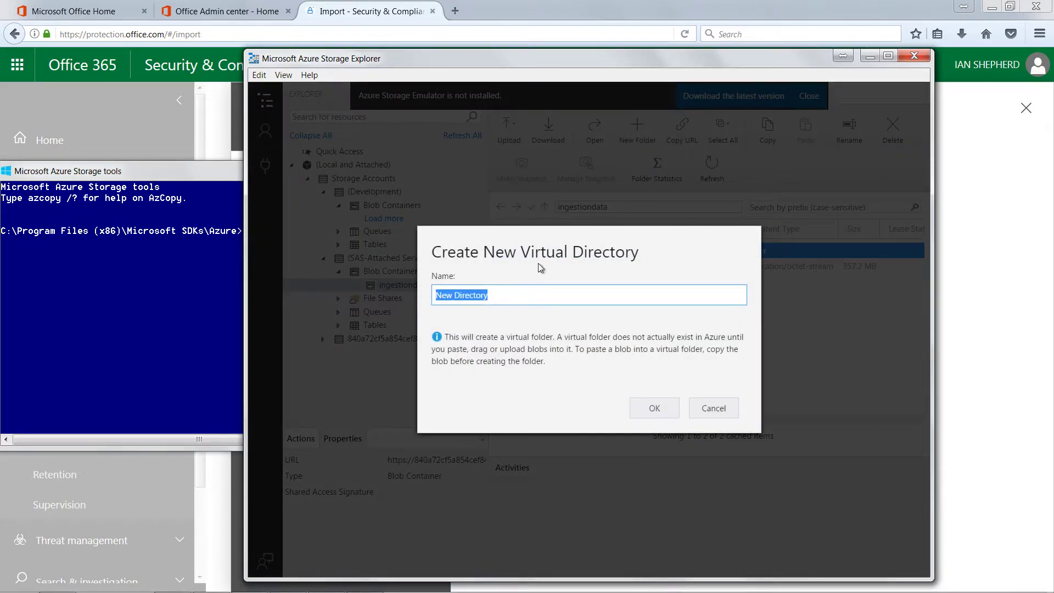
pyautogui.write('test1')
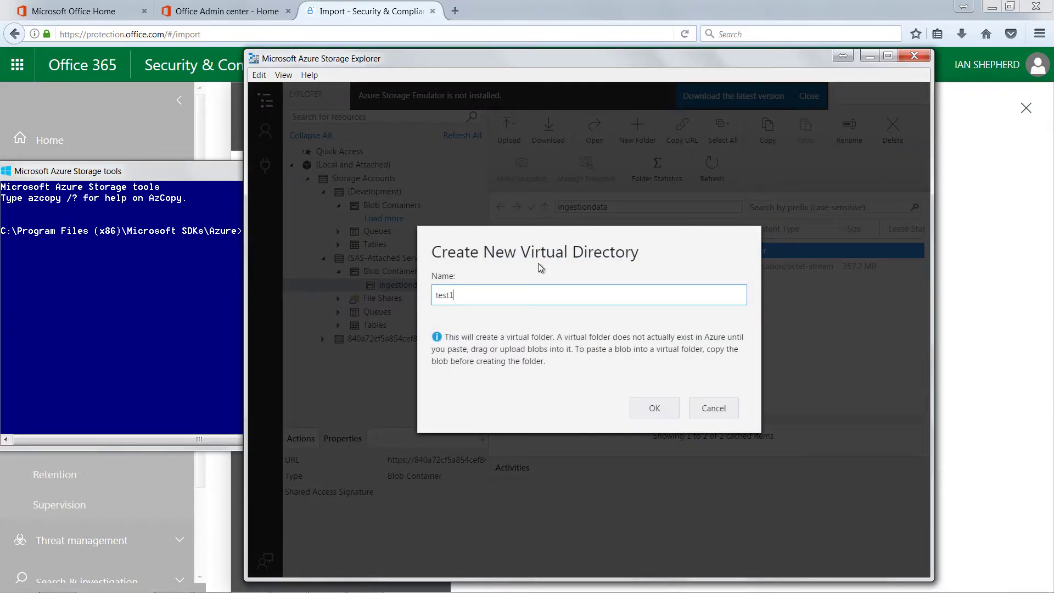
pyautogui.click(641, 404)
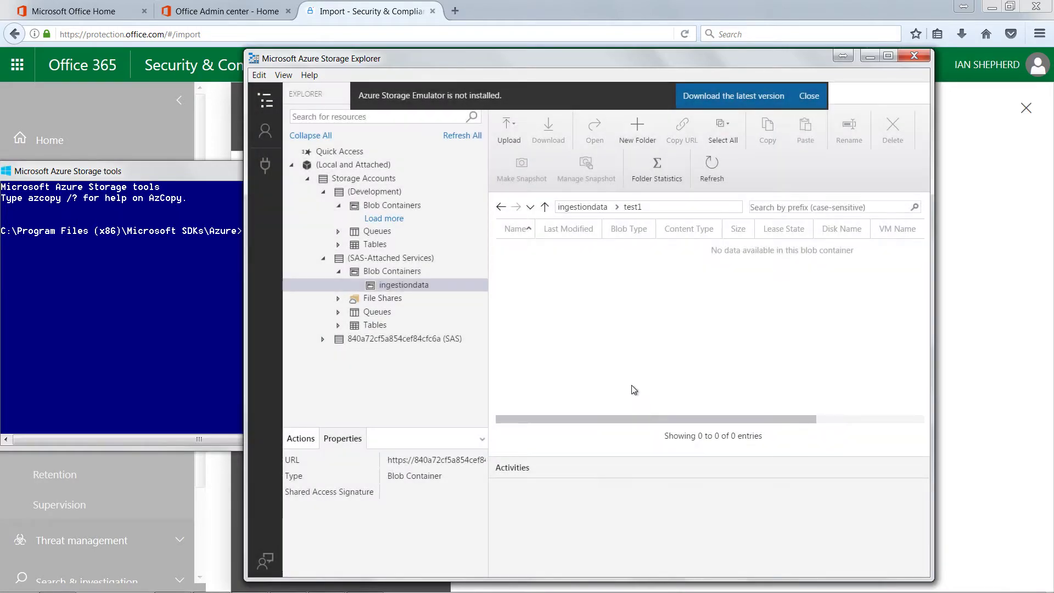
# Navigate back into the empty ingestiondata > test1 folder via the recent locations list
pyautogui.click(545, 207)
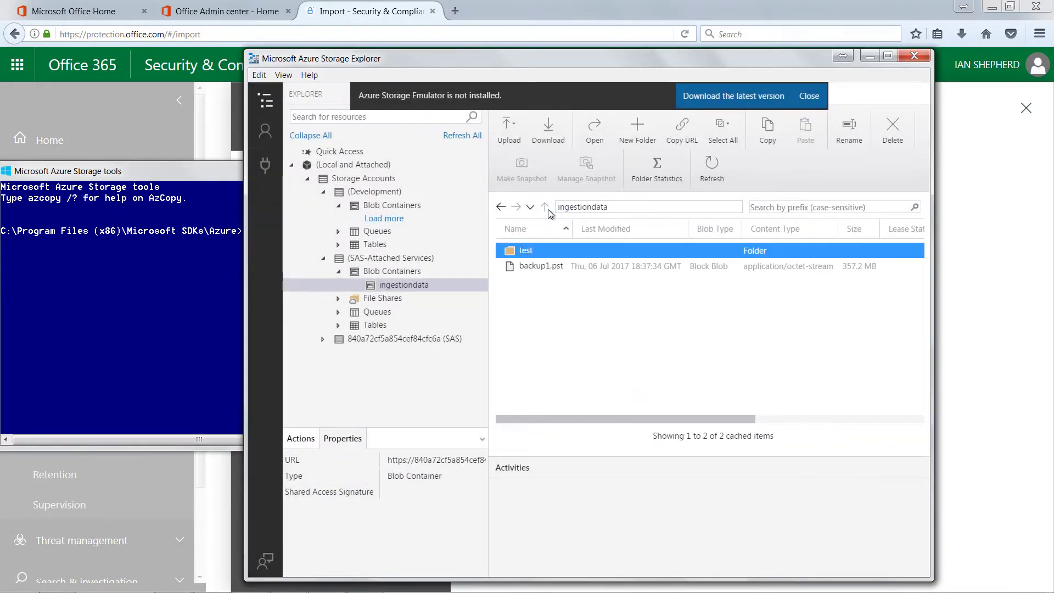
pyautogui.click(387, 275)
pyautogui.click(386, 285)
pyautogui.keyDown('shift'); pyautogui.click(533, 265); pyautogui.keyUp('shift')
pyautogui.keyDown('ctrl'); pyautogui.click(532, 266); pyautogui.keyUp('ctrl')
pyautogui.click(531, 207)
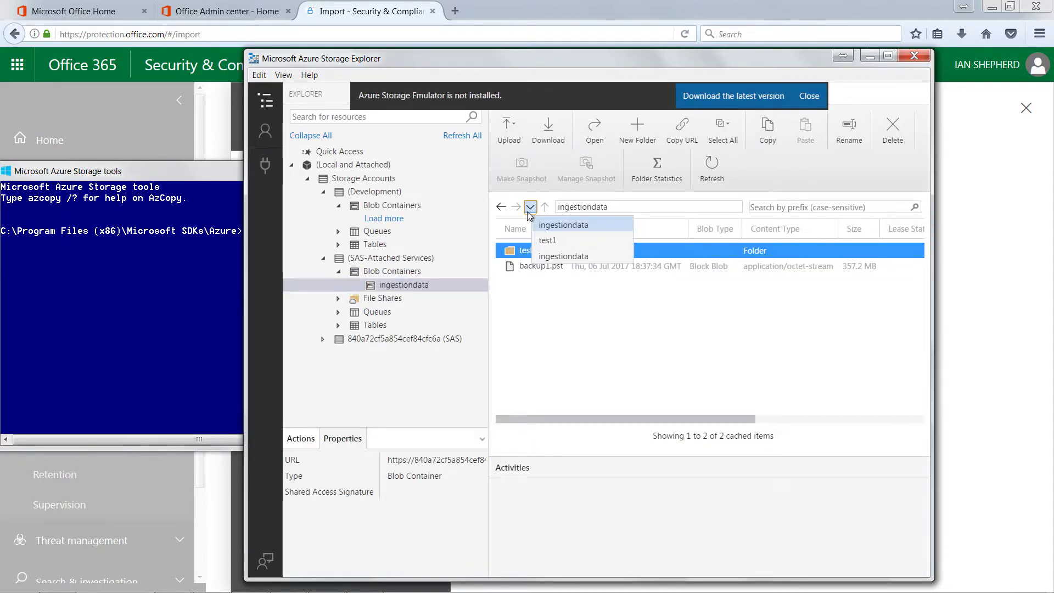
pyautogui.click(558, 244)
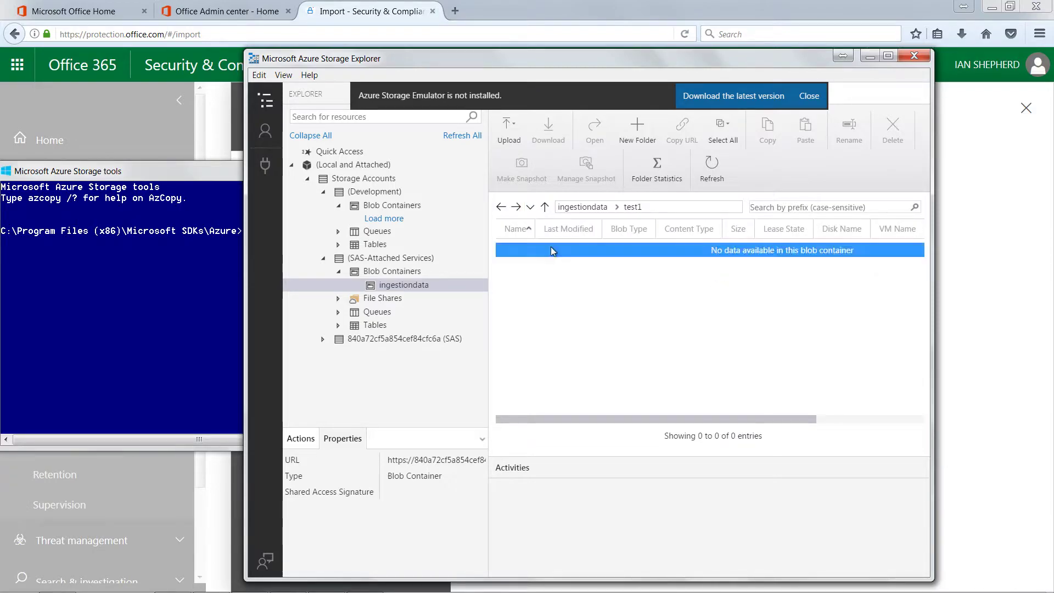
pyautogui.click(544, 206)
pyautogui.click(536, 248)
pyautogui.keyDown('shift'); pyautogui.click(550, 266); pyautogui.keyUp('shift')
pyautogui.keyDown('ctrl'); pyautogui.click(550, 267); pyautogui.keyUp('ctrl')
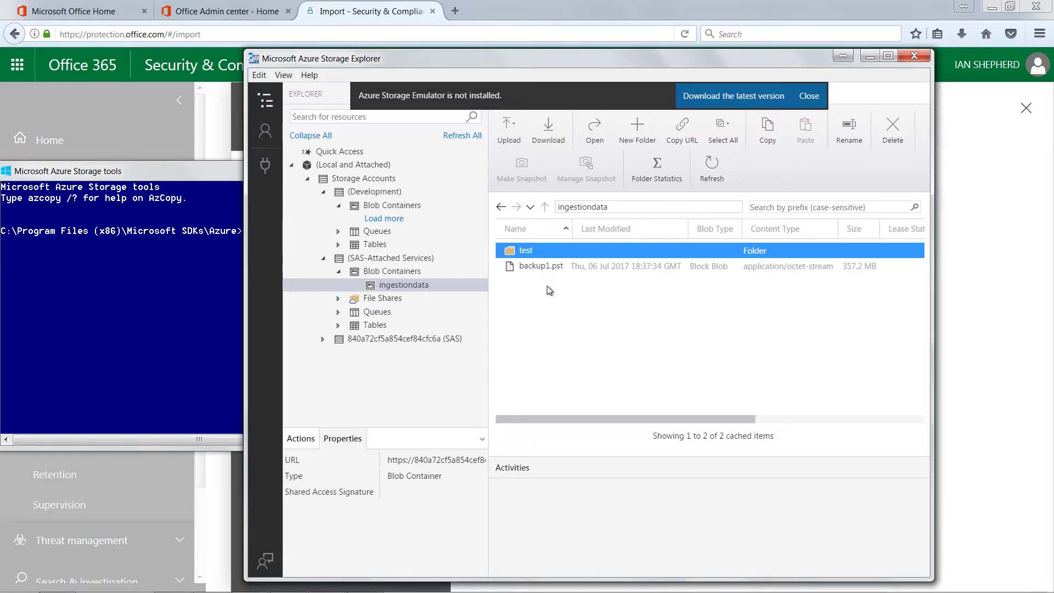
pyautogui.click(530, 208)
pyautogui.click(548, 240)
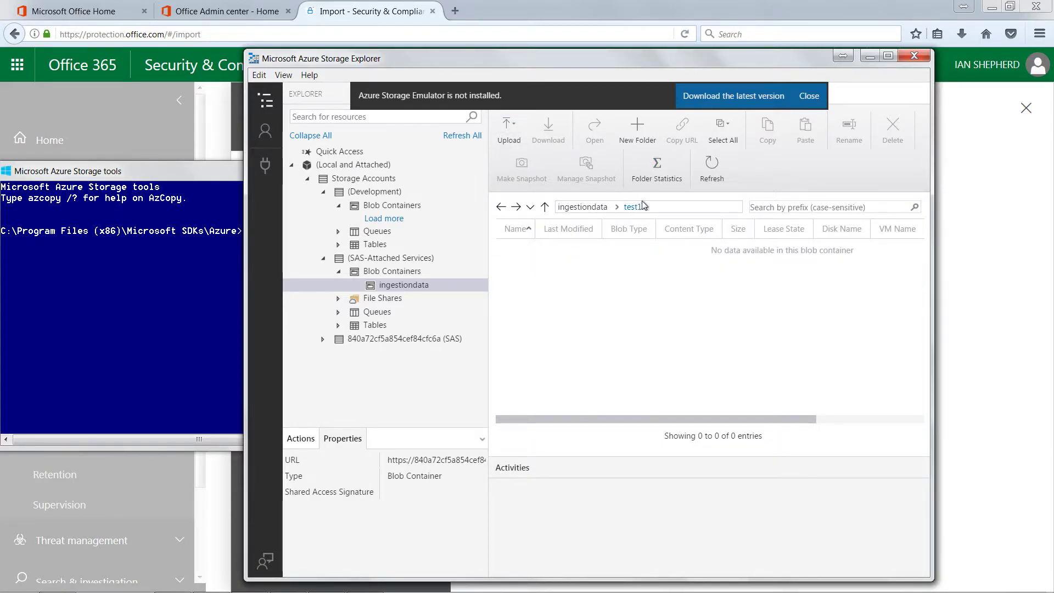
pyautogui.click(504, 134)
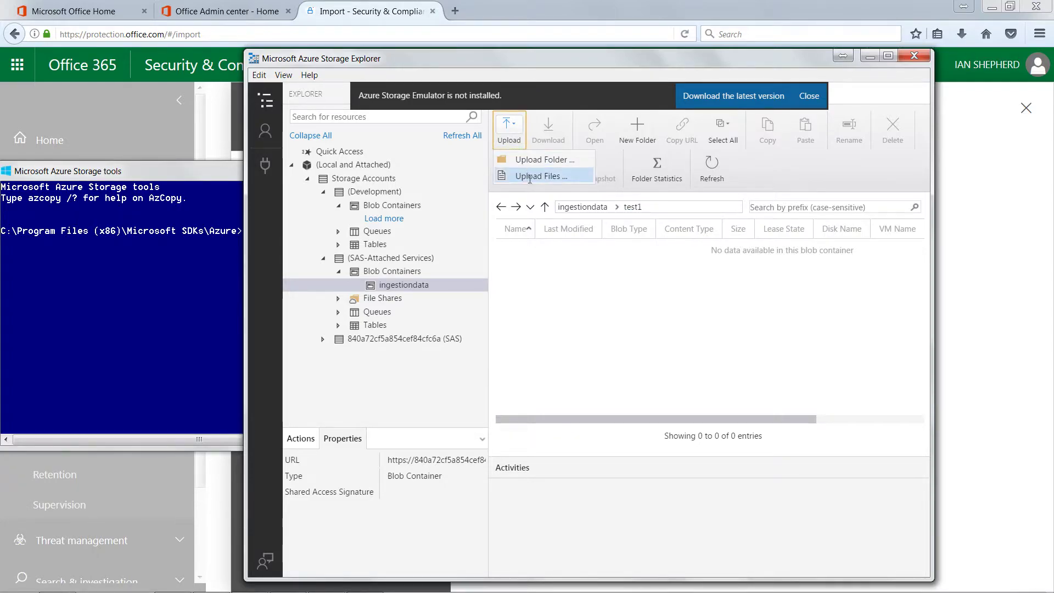
pyautogui.click(529, 178)
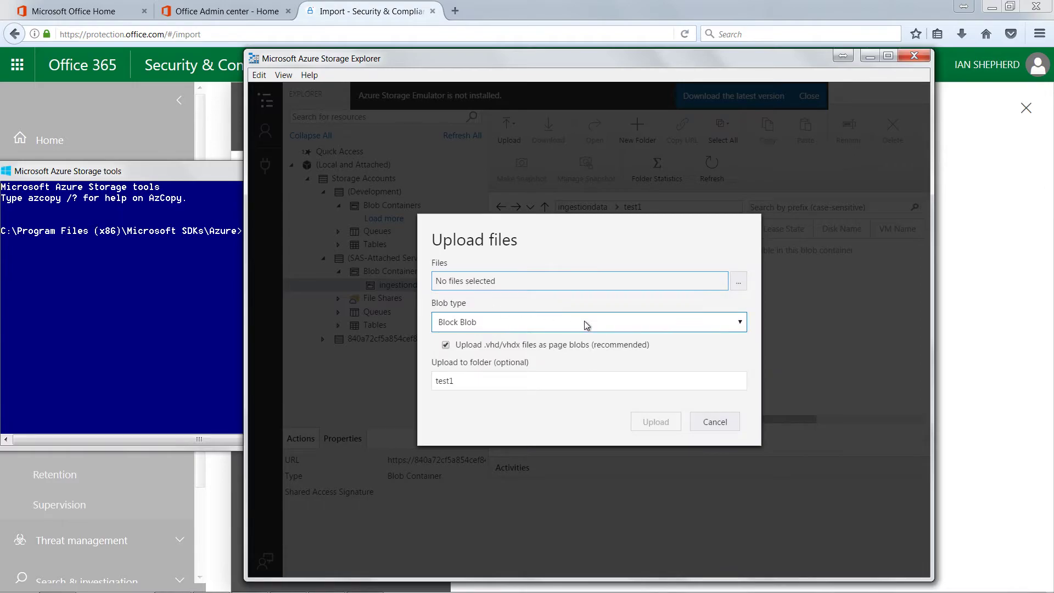
pyautogui.click(739, 281)
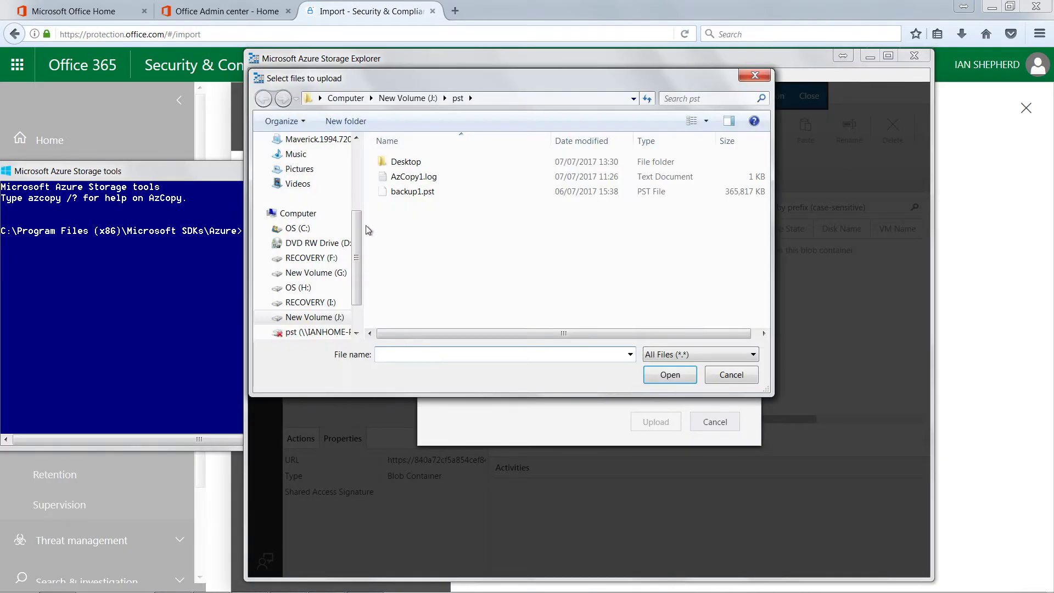
pyautogui.click(337, 321)
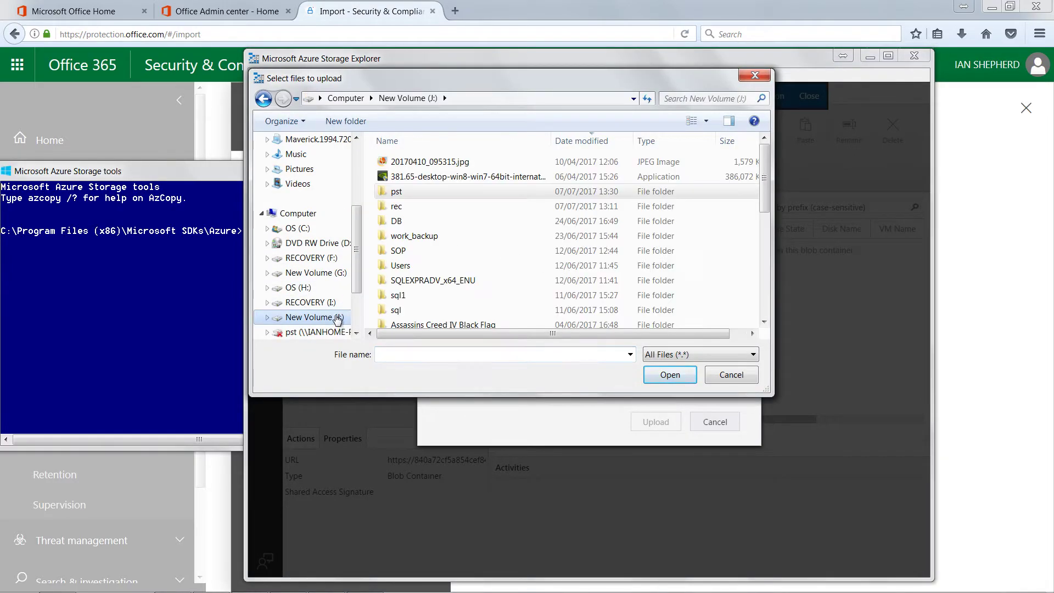
pyautogui.doubleClick(387, 193)
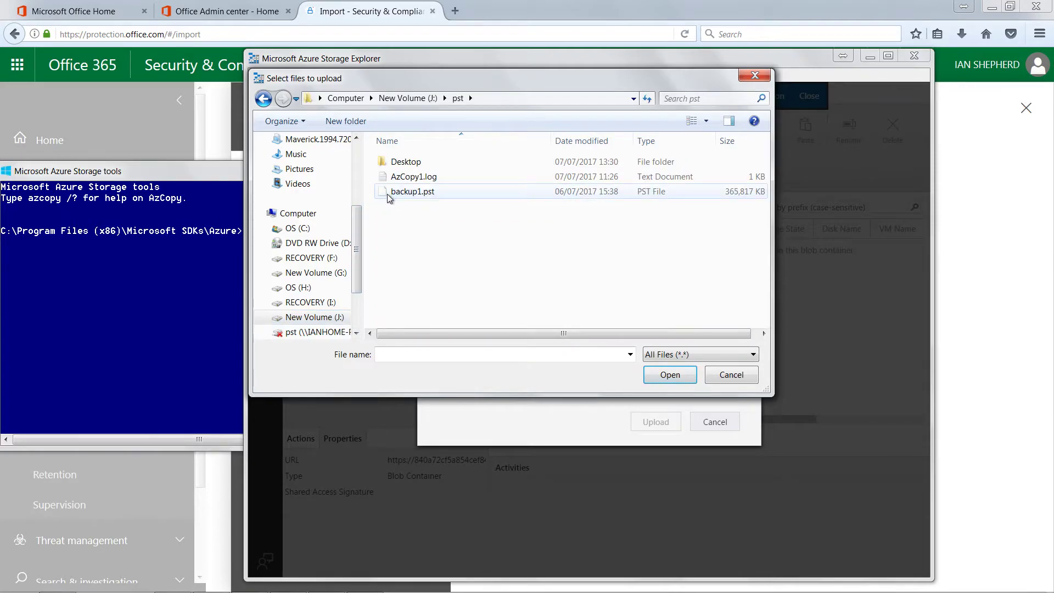
pyautogui.click(399, 193)
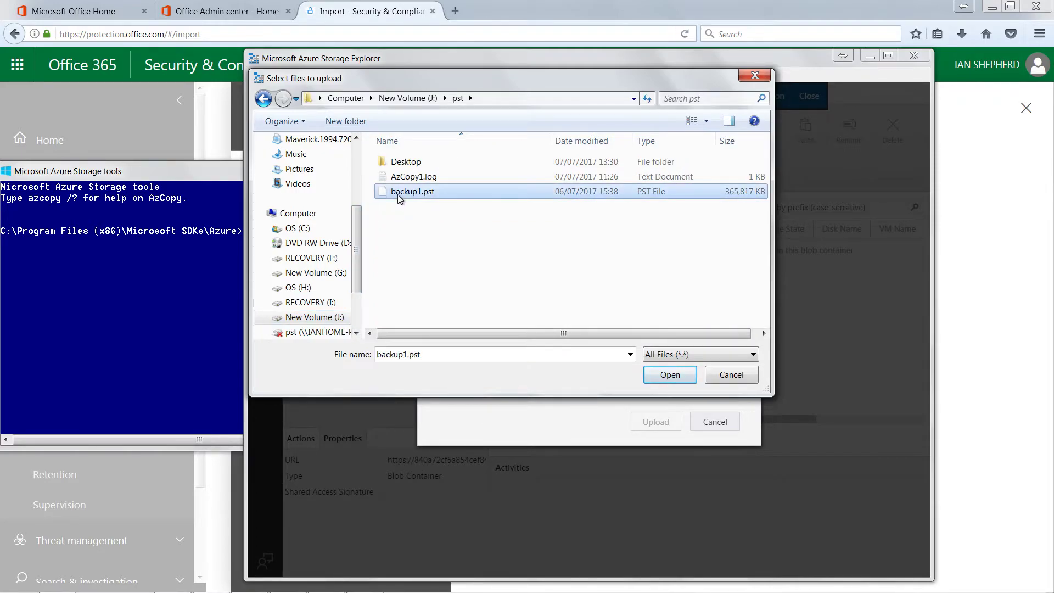
pyautogui.click(721, 379)
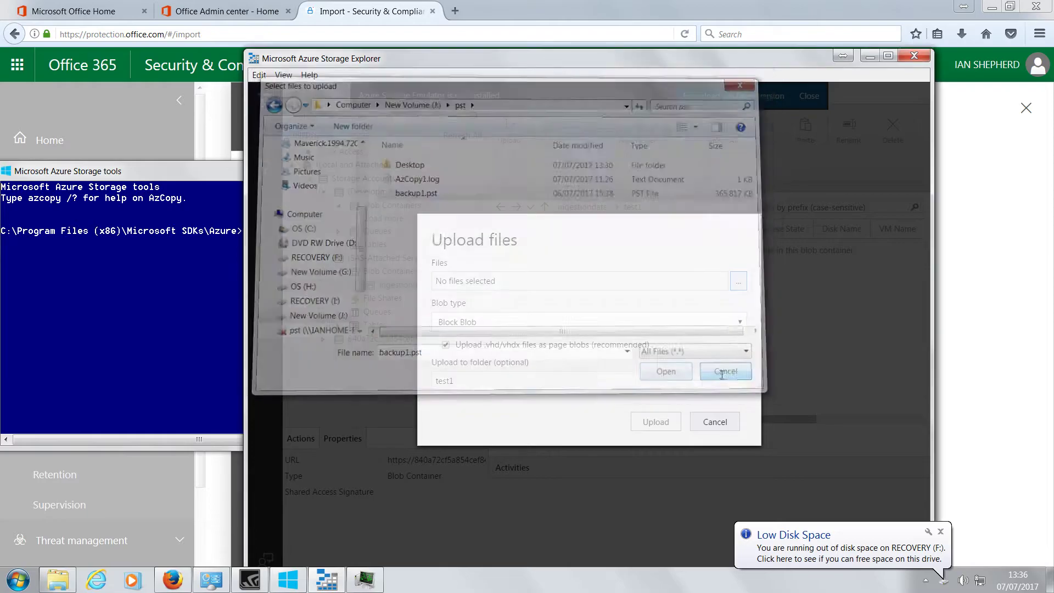
pyautogui.click(720, 422)
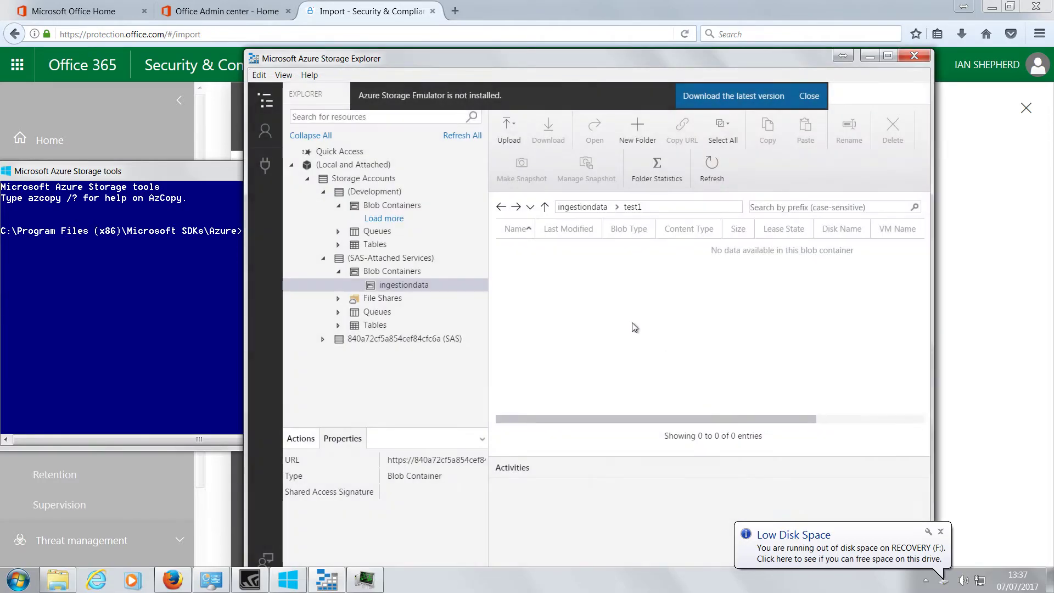
# Open the test folder showing backup1.pst and close the Azure Storage tools console
pyautogui.click(603, 208)
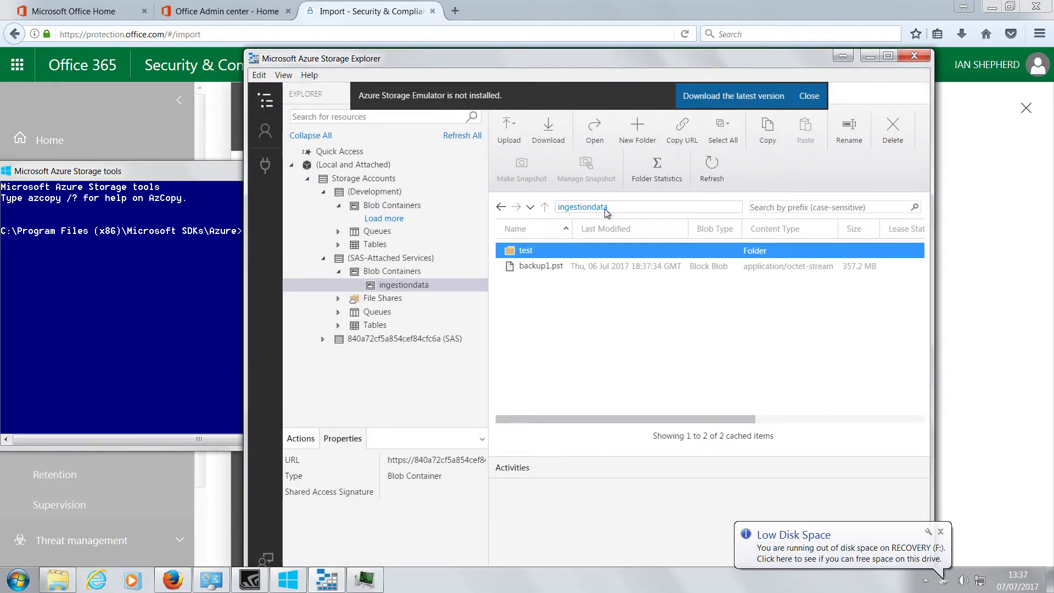
pyautogui.doubleClick(582, 249)
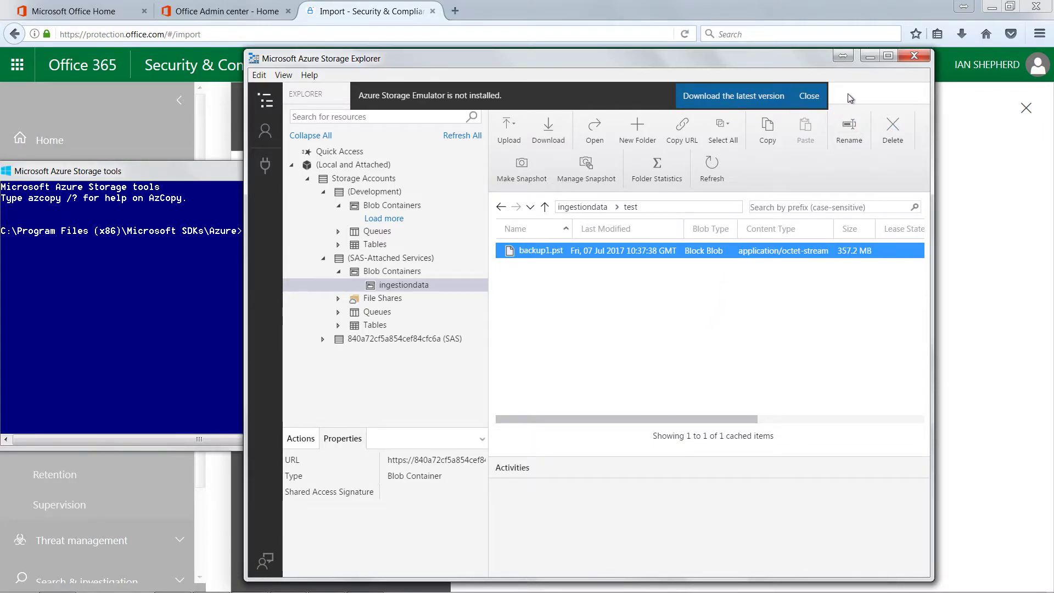
pyautogui.click(172, 182)
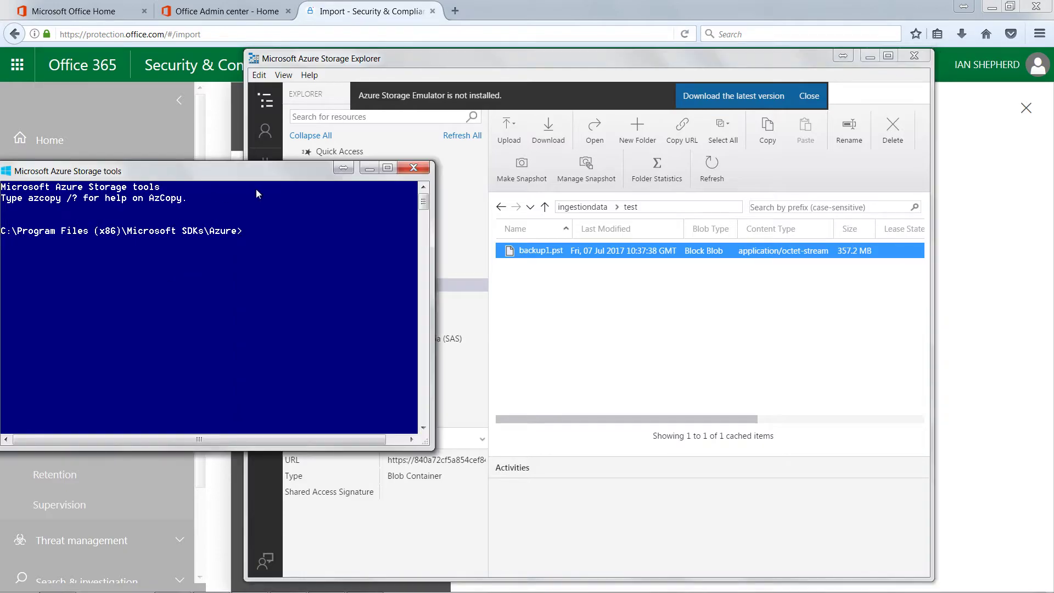
pyautogui.click(415, 168)
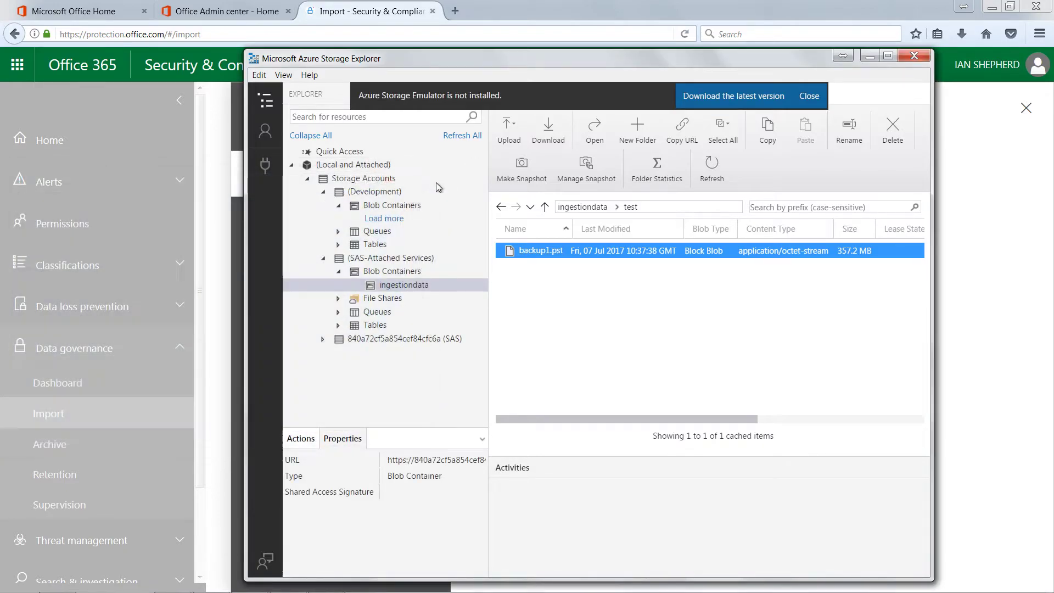
# Check the test1 folder is empty, then minimize Storage Explorer
pyautogui.moveTo(647, 57); pyautogui.dragTo(565, 110)
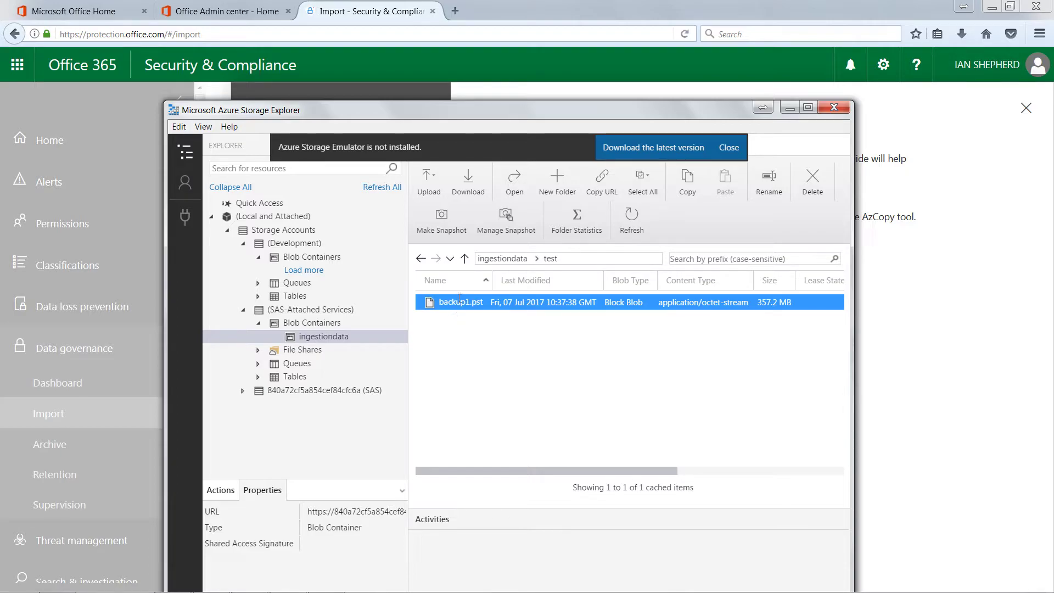
pyautogui.click(452, 261)
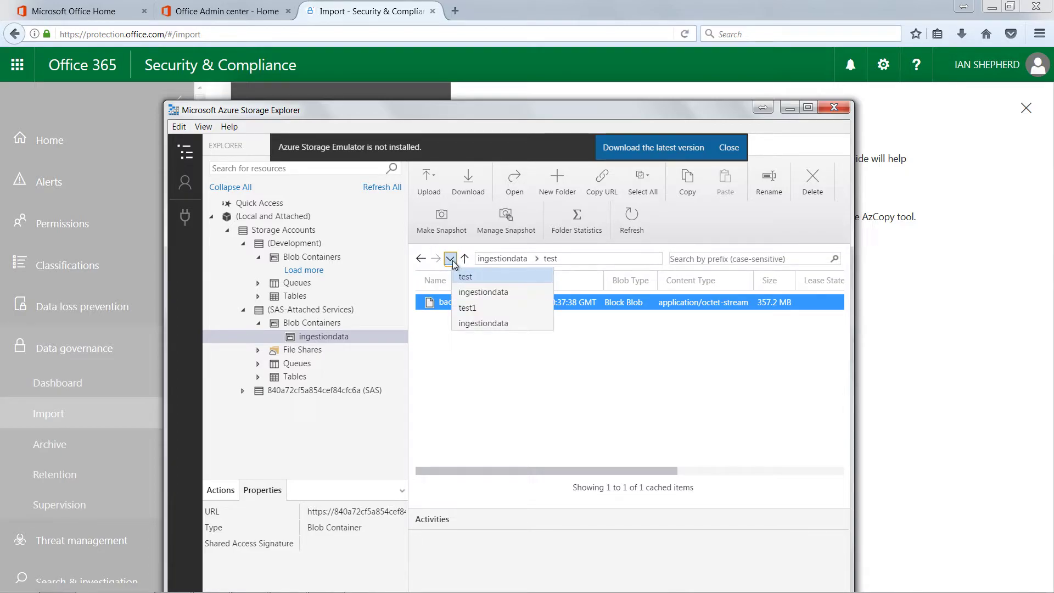
pyautogui.click(470, 311)
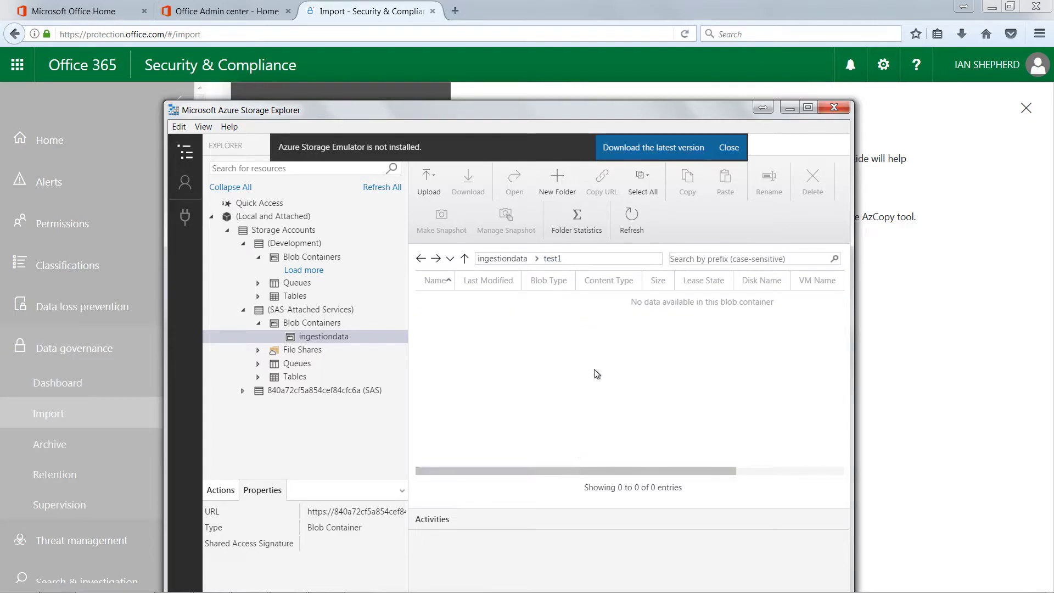
pyautogui.click(633, 303)
pyautogui.click(790, 111)
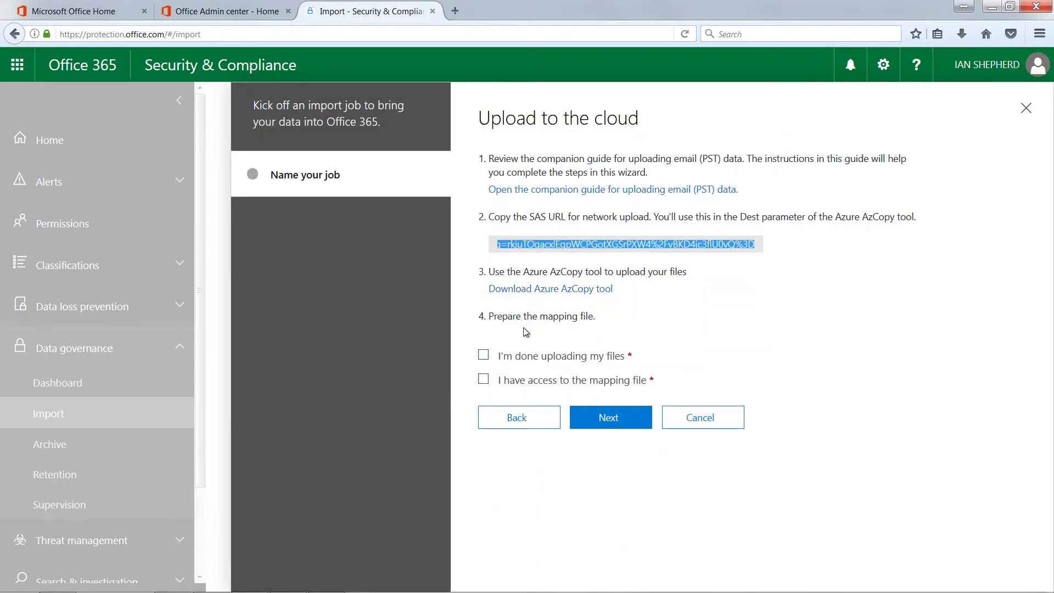
# Tick 'I'm done uploading my files' on the Upload to the cloud page
pyautogui.click(483, 356)
pyautogui.click(483, 356)
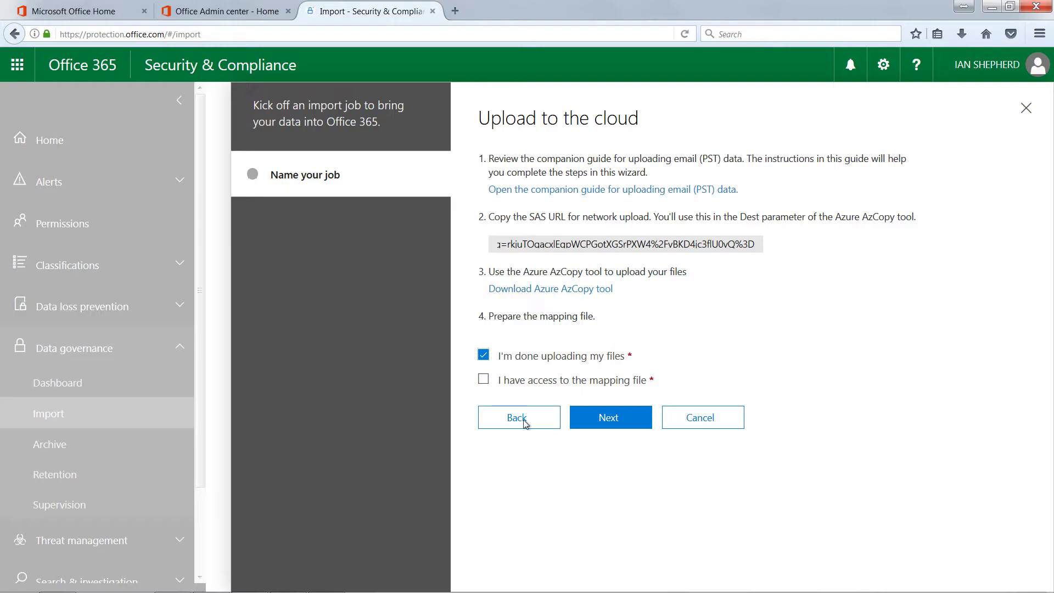
pyautogui.moveTo(362, 591)
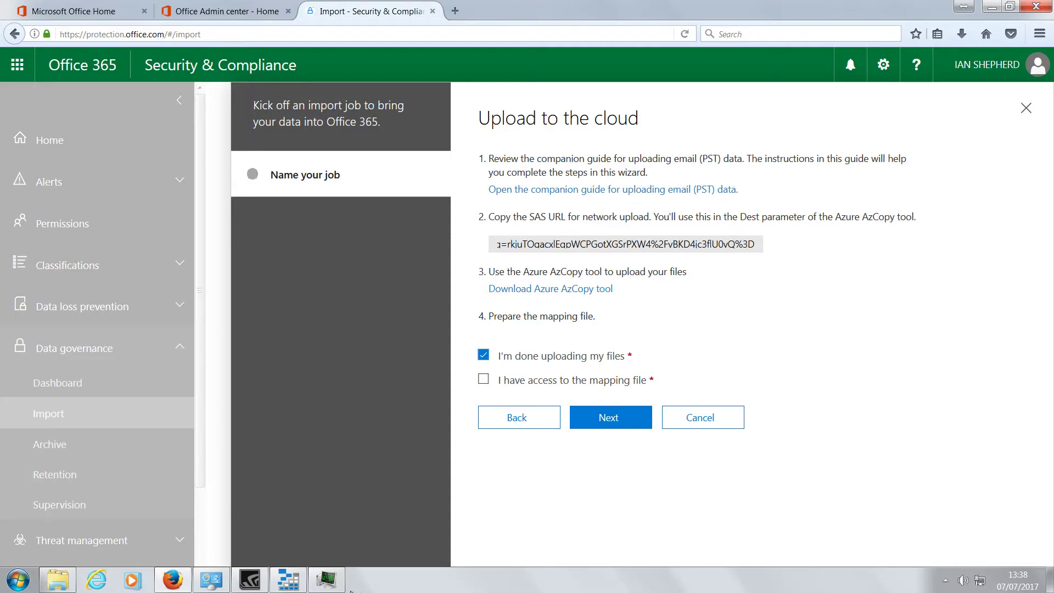
pyautogui.click(76, 586)
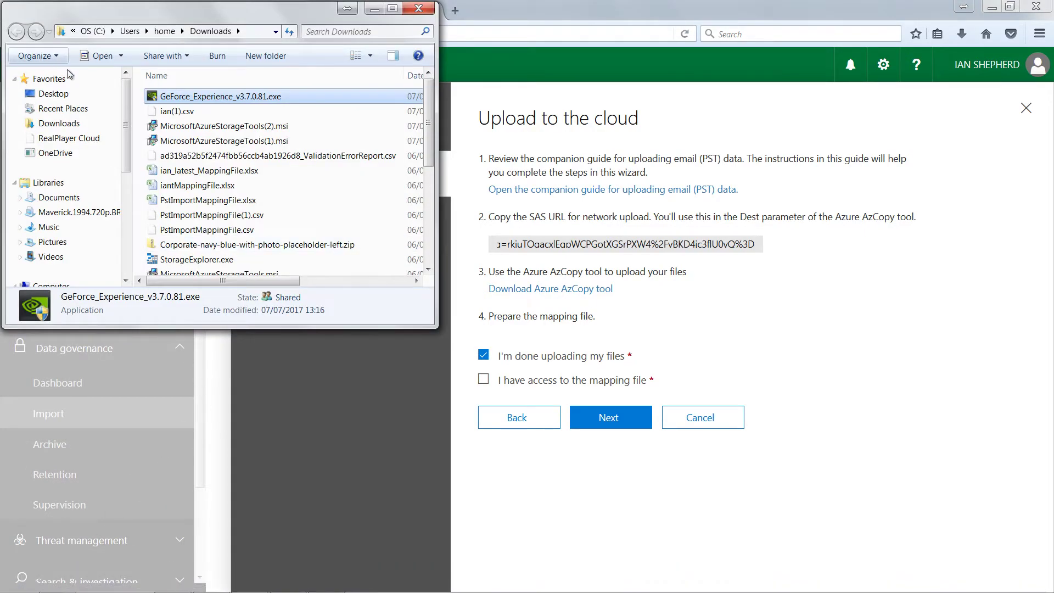
# Open the ian(1).csv mapping file from Downloads in Notepad
pyautogui.rightClick(185, 111)
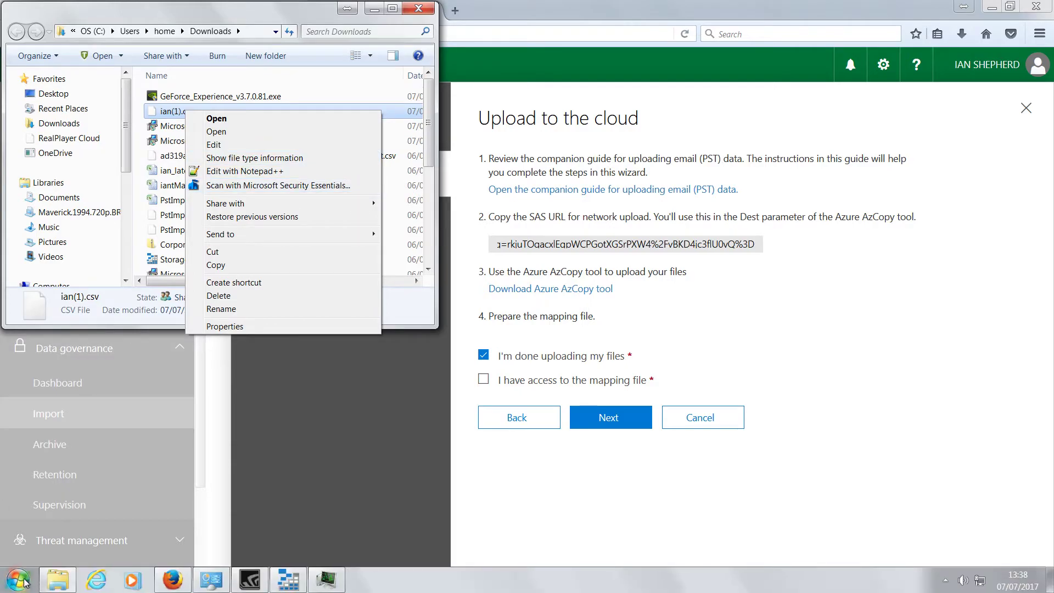
pyautogui.click(25, 582)
pyautogui.click(85, 348)
pyautogui.moveTo(177, 111); pyautogui.dragTo(310, 175)
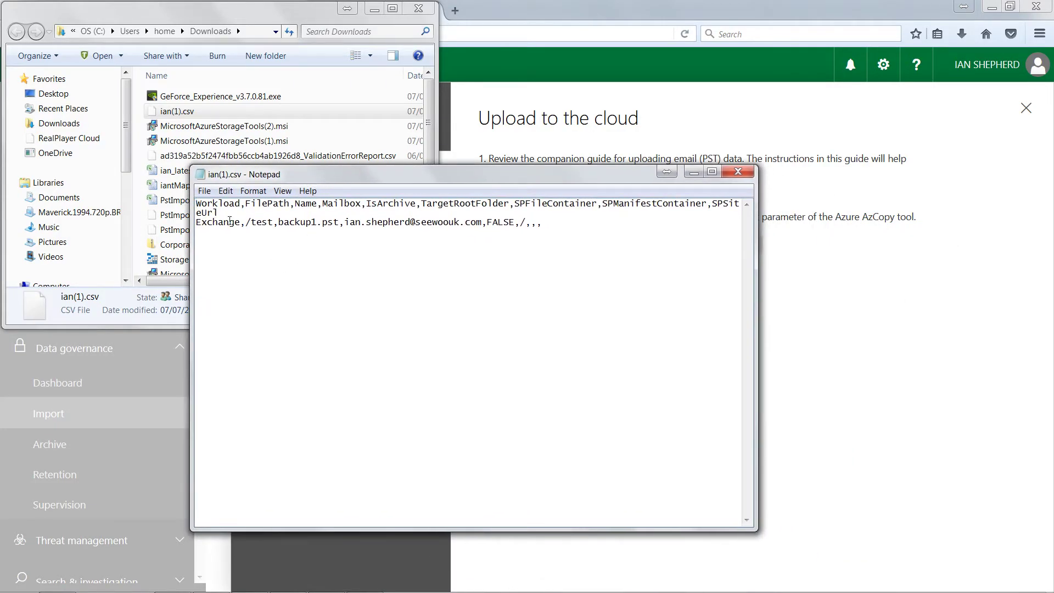
# Add blank lines below the header and select the backup1.pst Exchange row to copy it
pyautogui.click(271, 218)
pyautogui.press('Return')
pyautogui.press('Return')
pyautogui.press('Return')
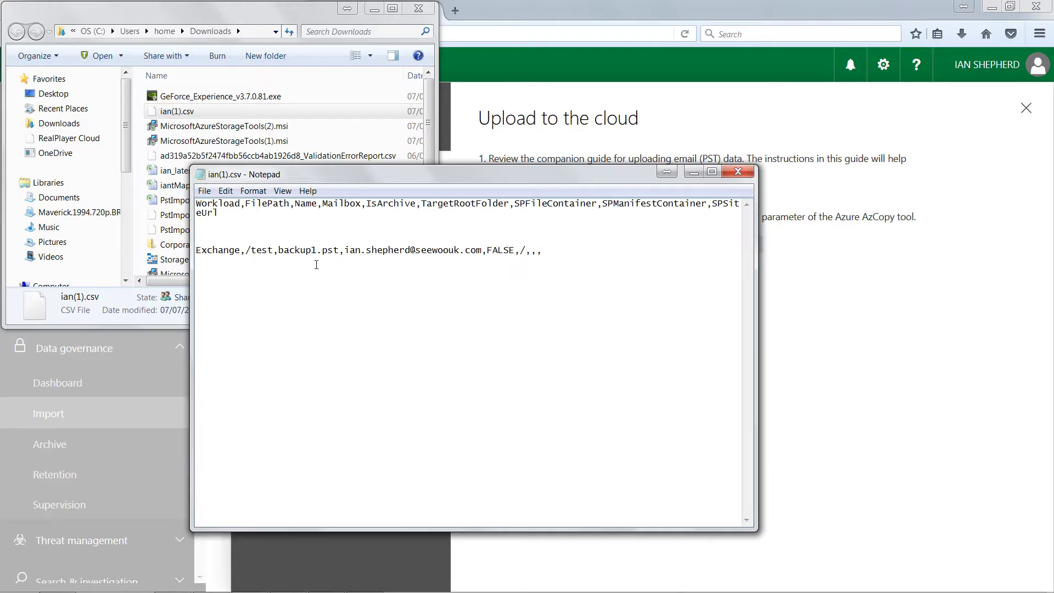
pyautogui.moveTo(246, 250); pyautogui.dragTo(317, 249)
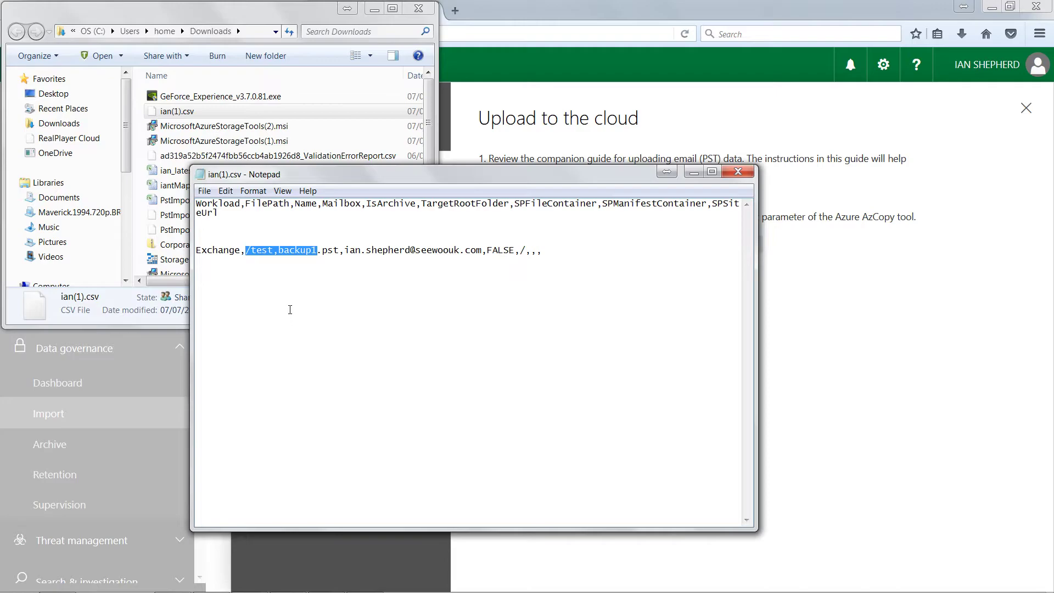
pyautogui.click(275, 252)
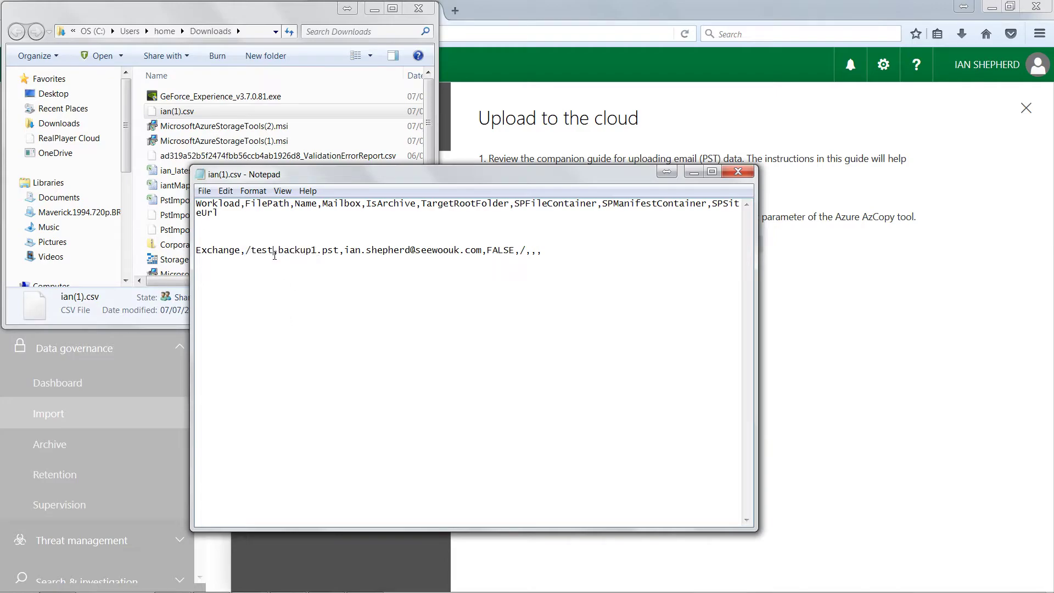
pyautogui.moveTo(274, 251); pyautogui.dragTo(245, 250)
pyautogui.moveTo(277, 251); pyautogui.dragTo(339, 250)
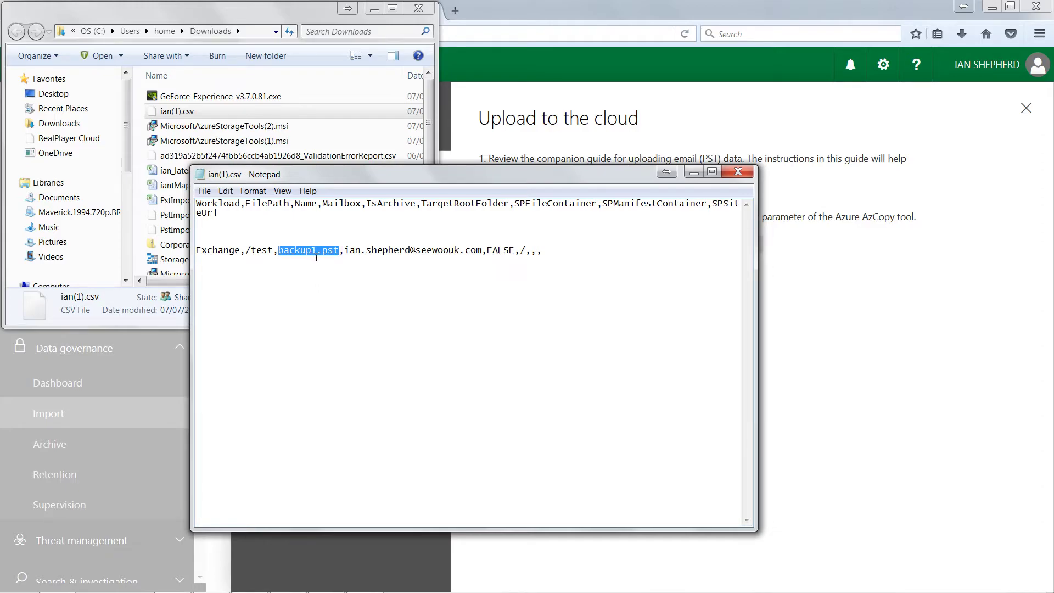
pyautogui.moveTo(345, 250); pyautogui.dragTo(483, 250)
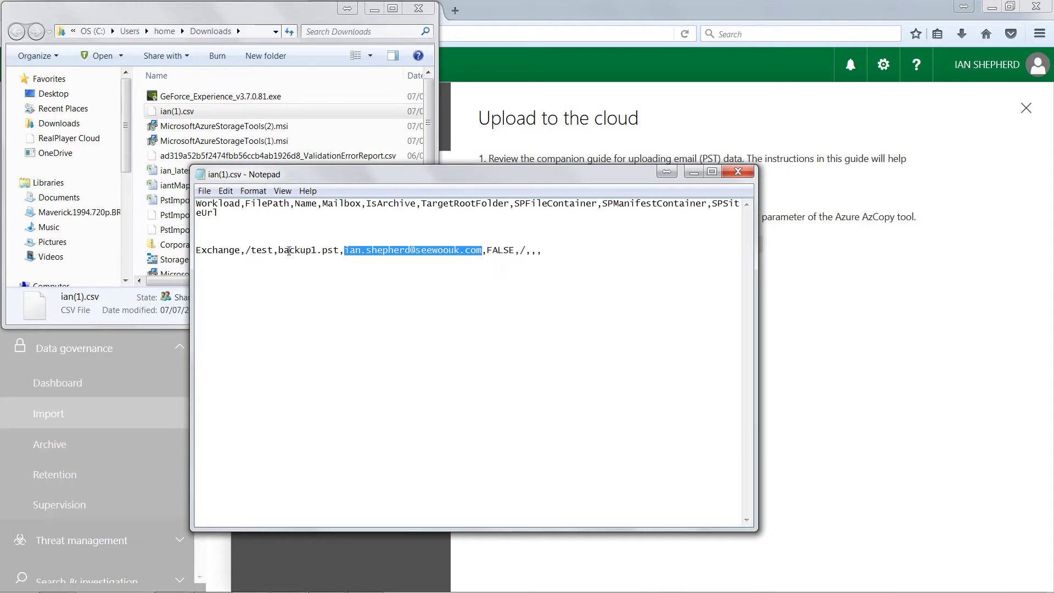
pyautogui.moveTo(487, 250); pyautogui.dragTo(545, 251)
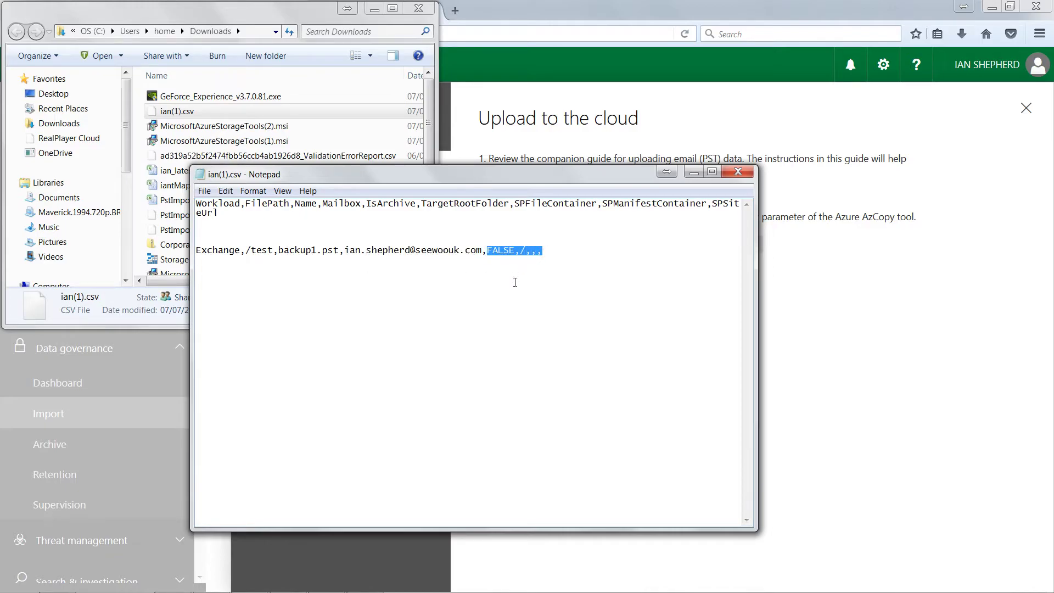
pyautogui.moveTo(555, 254); pyautogui.dragTo(198, 264)
pyautogui.hotkey('ctrl', 'c')
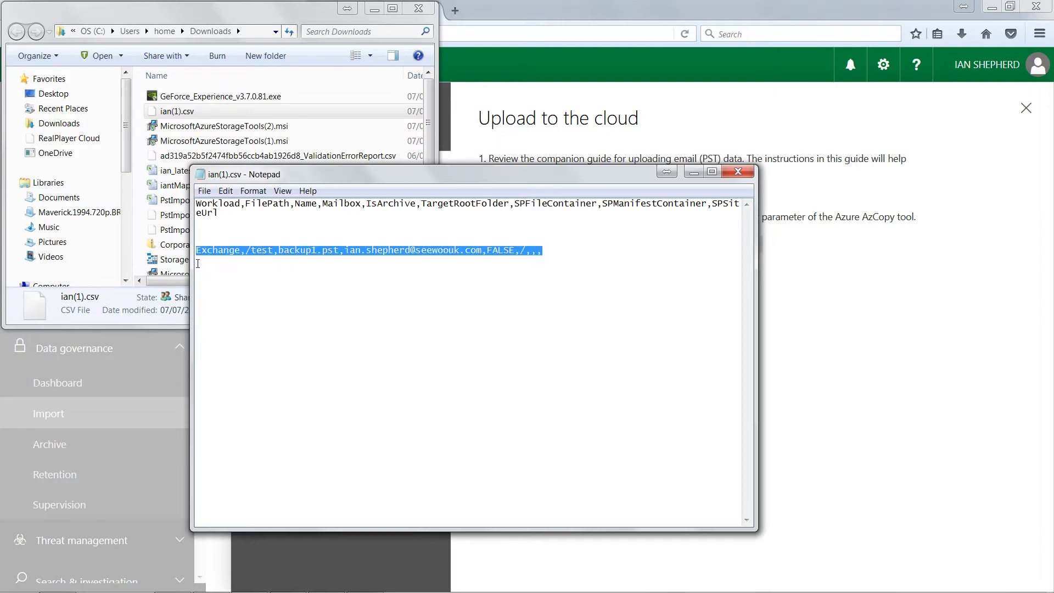
# Paste a copy of the row as backup2.pst and change its address to a second user's first name
pyautogui.click(549, 248)
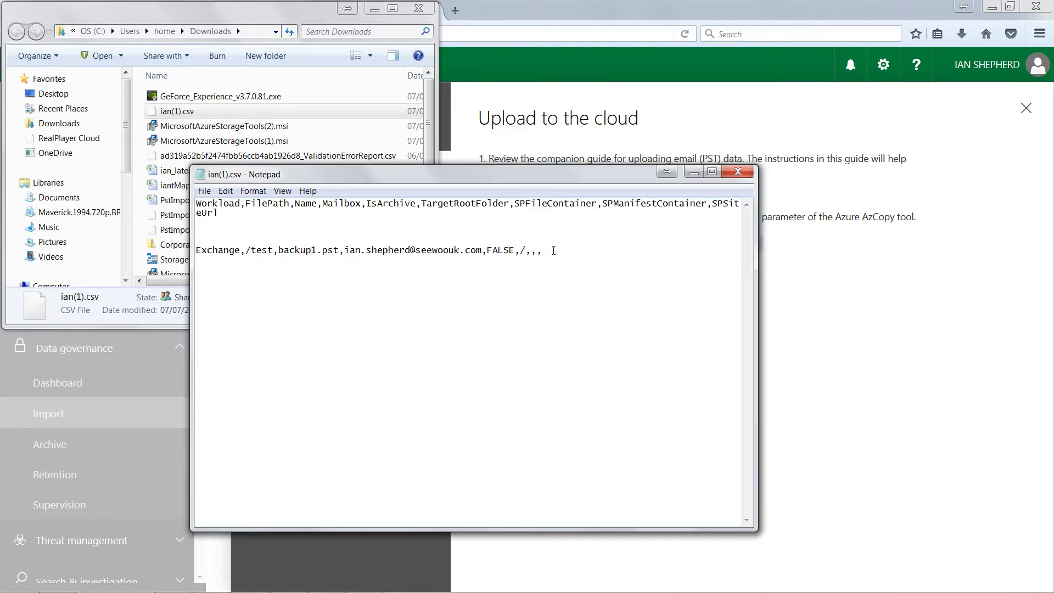
pyautogui.hotkey('ctrl', 'v')
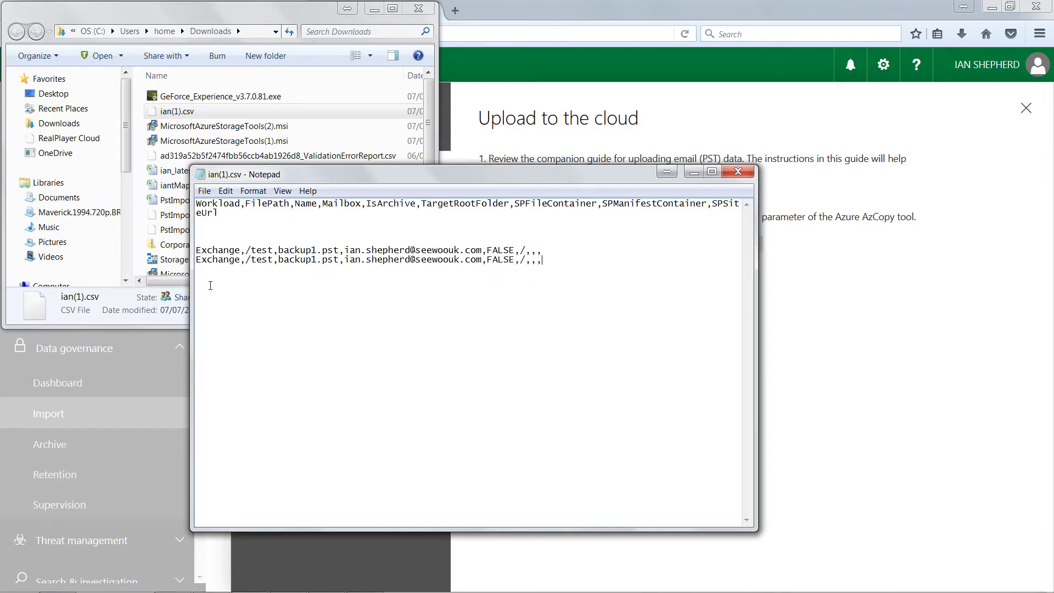
pyautogui.moveTo(311, 259); pyautogui.dragTo(317, 259)
pyautogui.write('2')
pyautogui.moveTo(344, 259)
pyautogui.mouseDown()
pyautogui.moveTo(375, 259)
pyautogui.moveTo(361, 259)
pyautogui.mouseUp()
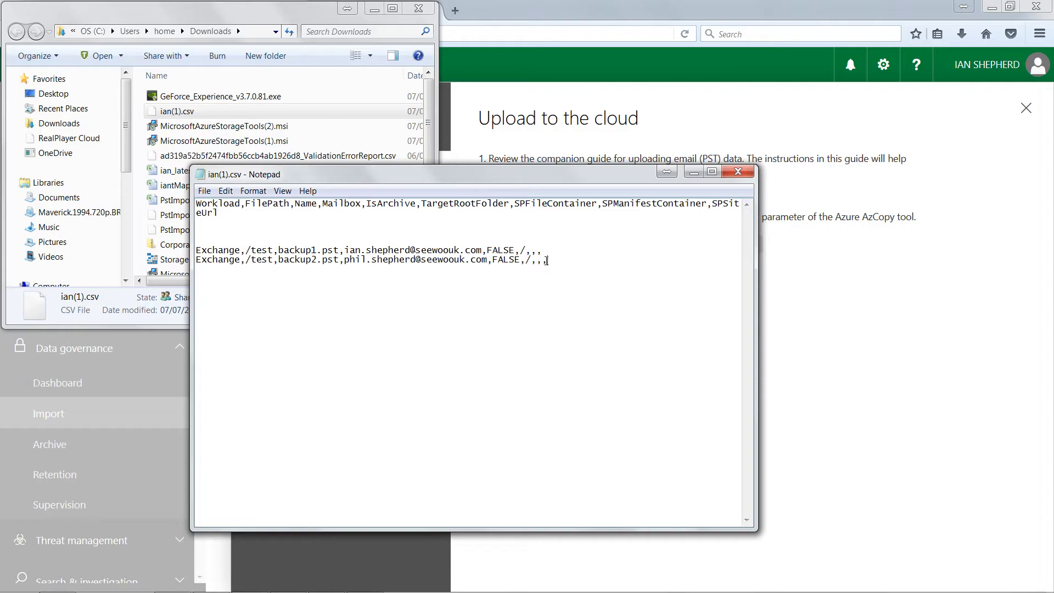
# Add a third row for backup3.pst pointing to another user's first name
pyautogui.moveTo(548, 260); pyautogui.dragTo(196, 260)
pyautogui.hotkey('ctrl', 'c')
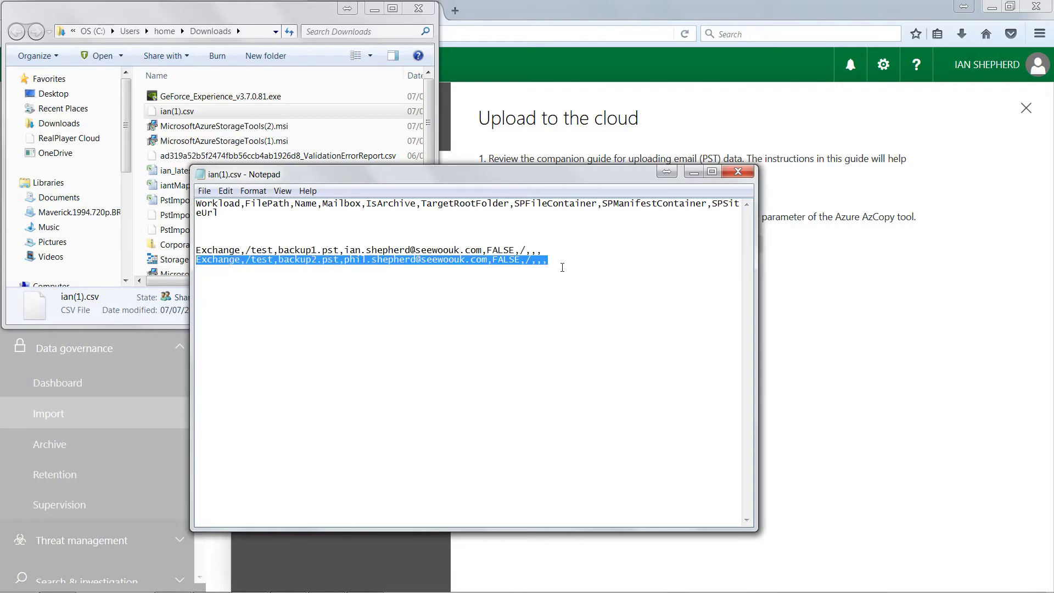
pyautogui.click(550, 261)
pyautogui.press('Return')
pyautogui.hotkey('ctrl', 'v')
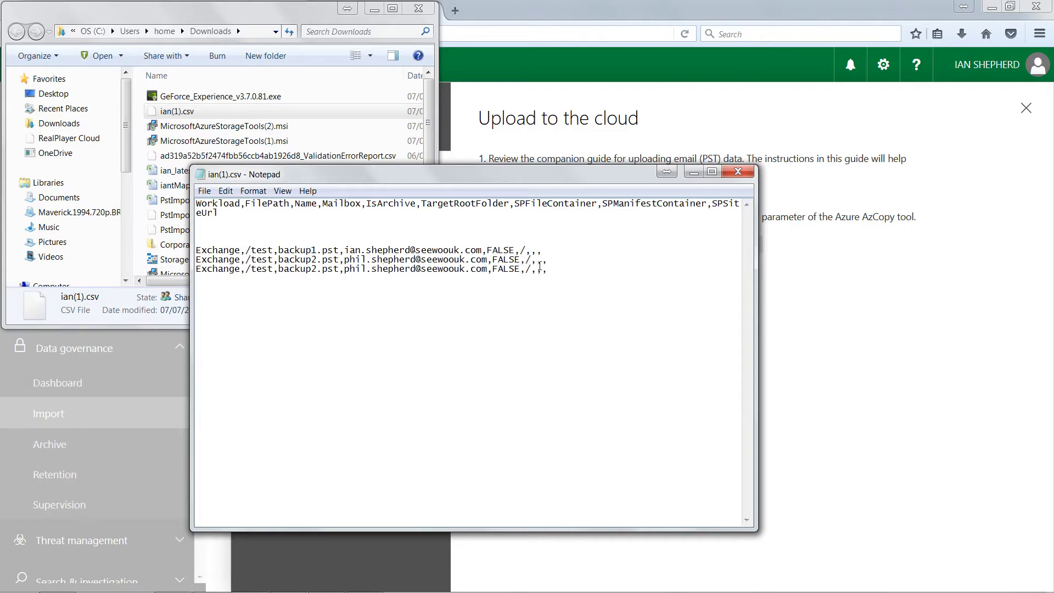
pyautogui.moveTo(311, 269); pyautogui.dragTo(317, 269)
pyautogui.write('3')
pyautogui.moveTo(344, 269); pyautogui.dragTo(367, 269)
# Update the surnames in the backup3 and backup2 rows' mailbox addresses
pyautogui.moveTo(372, 270); pyautogui.dragTo(414, 270)
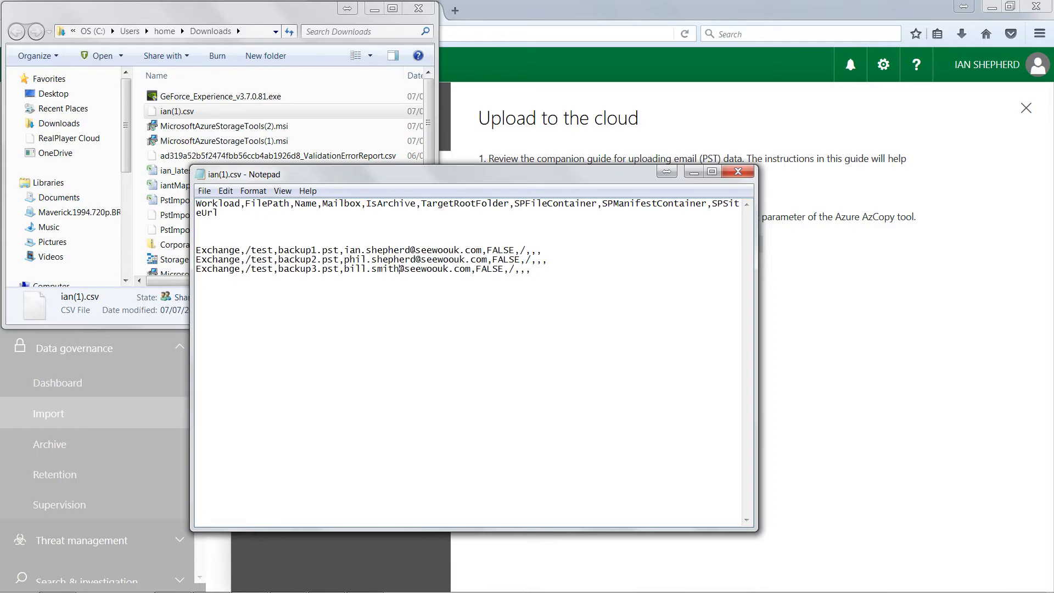
pyautogui.moveTo(371, 260); pyautogui.dragTo(415, 264)
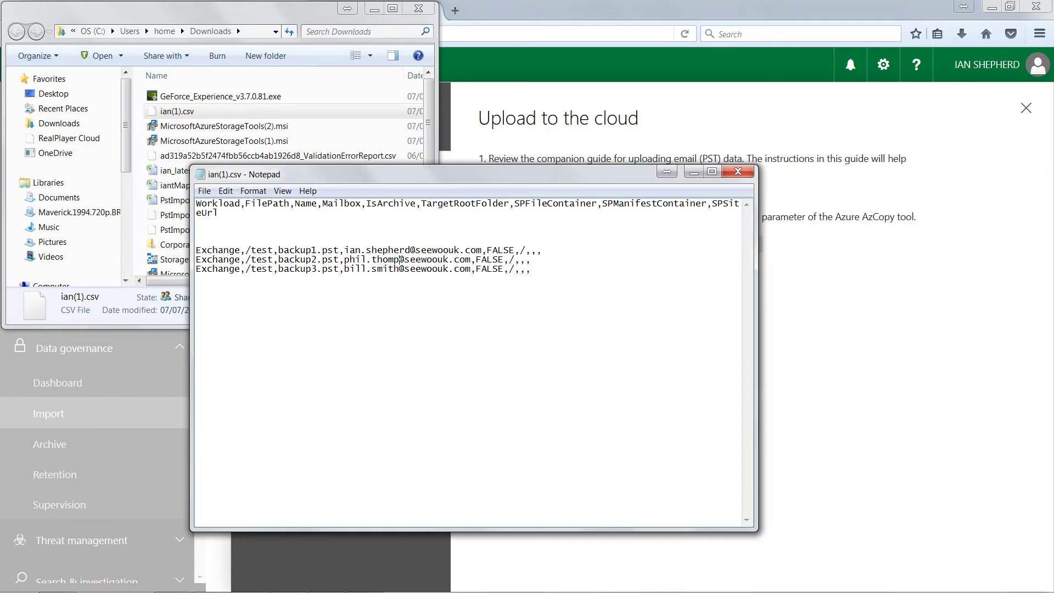
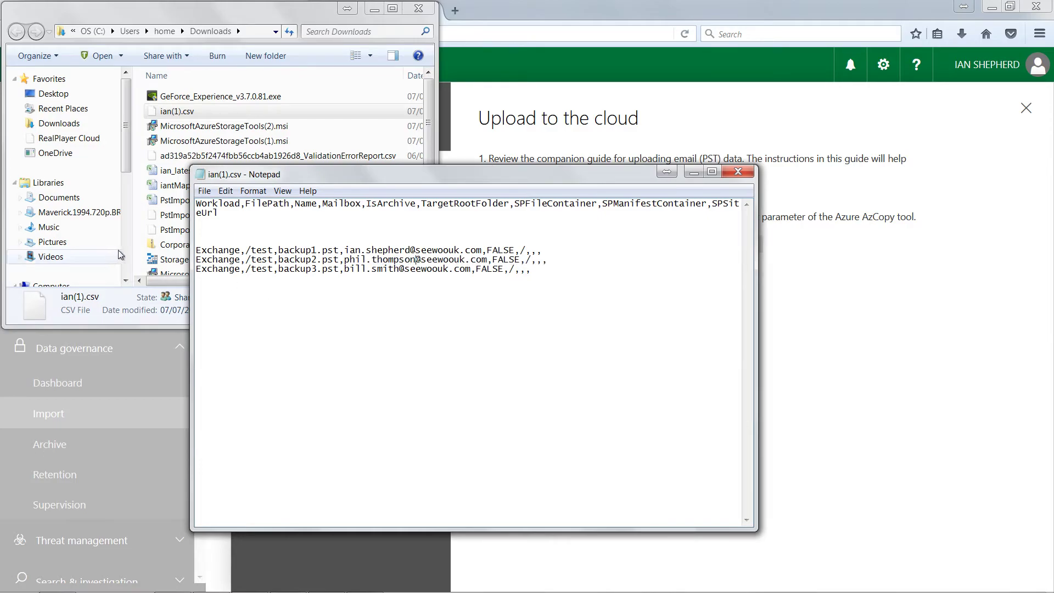
pyautogui.moveTo(245, 251)
pyautogui.mouseDown()
pyautogui.moveTo(196, 249)
pyautogui.moveTo(327, 251)
pyautogui.moveTo(257, 250)
pyautogui.mouseUp()
# Remove the blank lines between the header and the backup1.pst row
pyautogui.moveTo(251, 250); pyautogui.dragTo(340, 251)
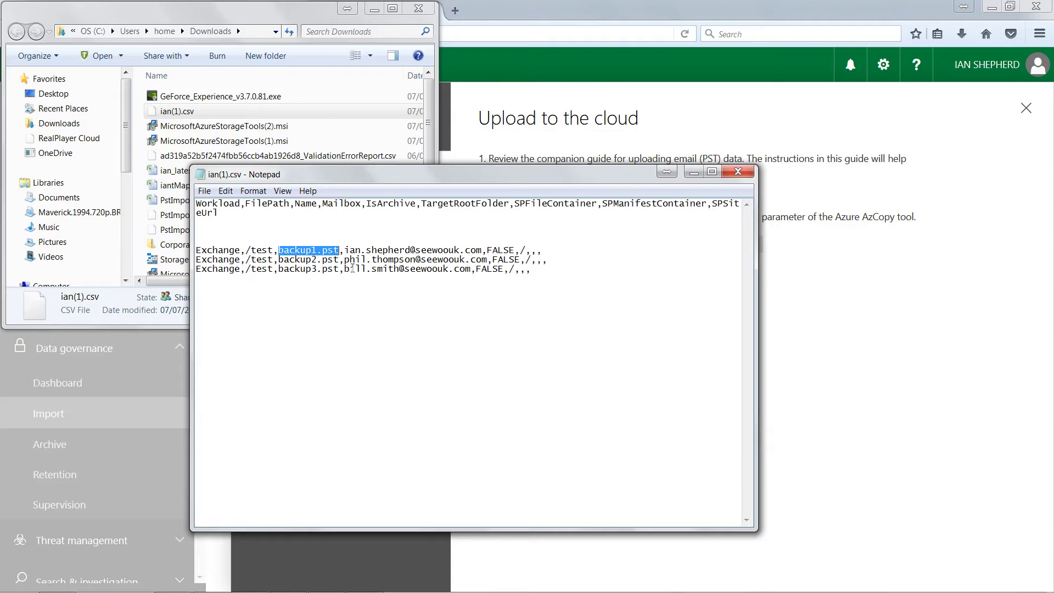
pyautogui.moveTo(345, 249); pyautogui.dragTo(542, 251)
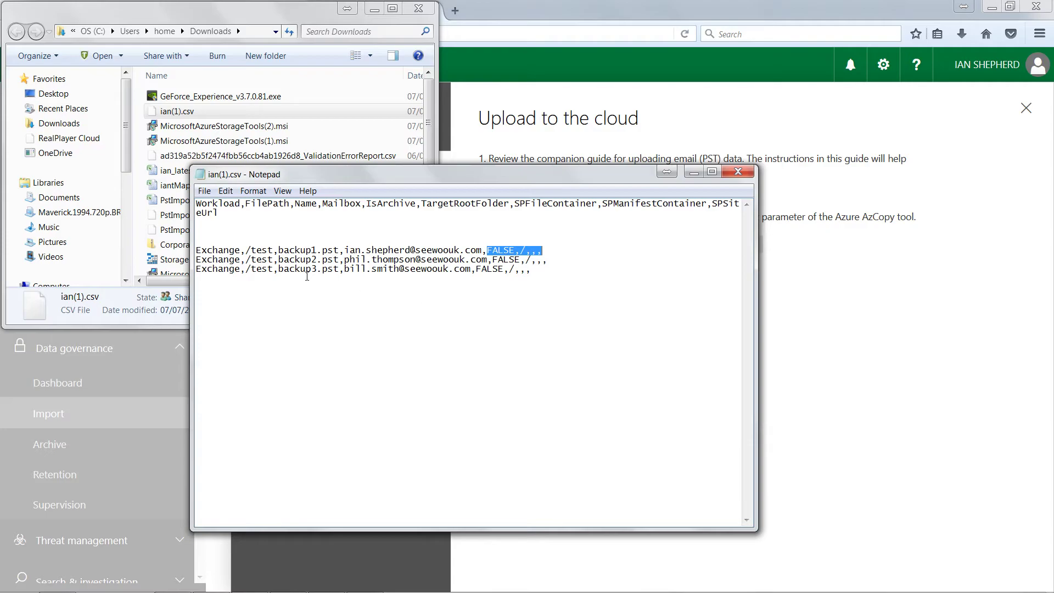
pyautogui.click(209, 229)
pyautogui.press('Delete')
pyautogui.press('Delete')
pyautogui.press('Delete')
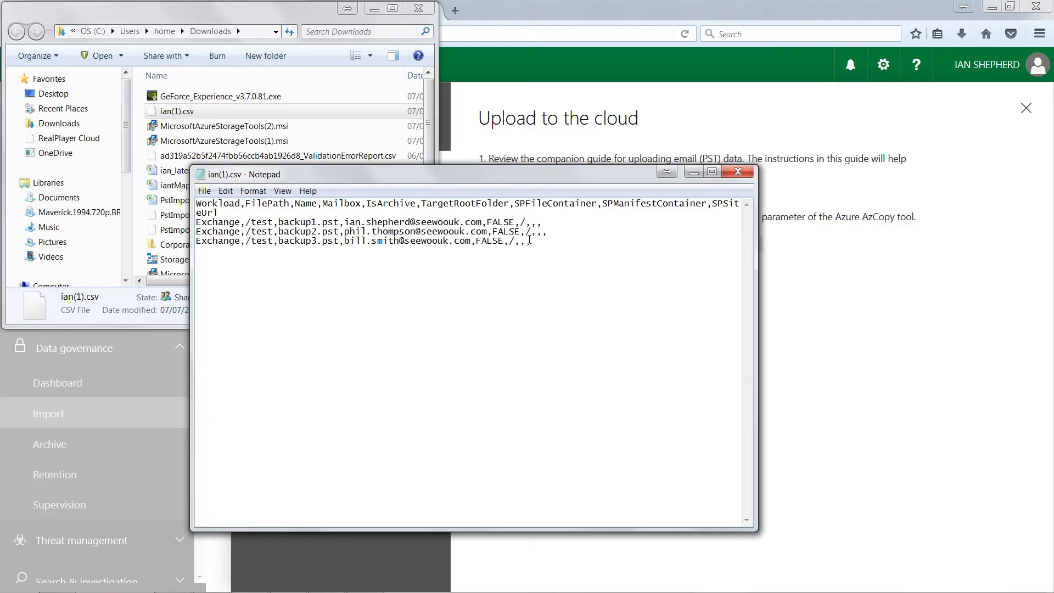
# Delete the backup2 and backup3 rows, then close Notepad, saving ian(1).csv
pyautogui.moveTo(543, 243); pyautogui.dragTo(201, 230)
pyautogui.press('Delete')
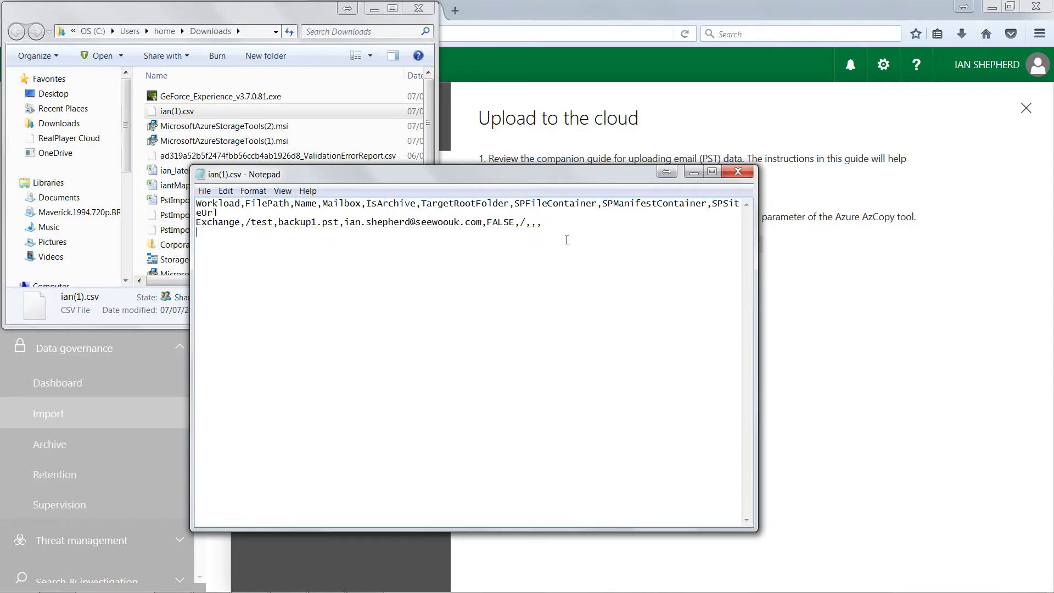
pyautogui.click(738, 173)
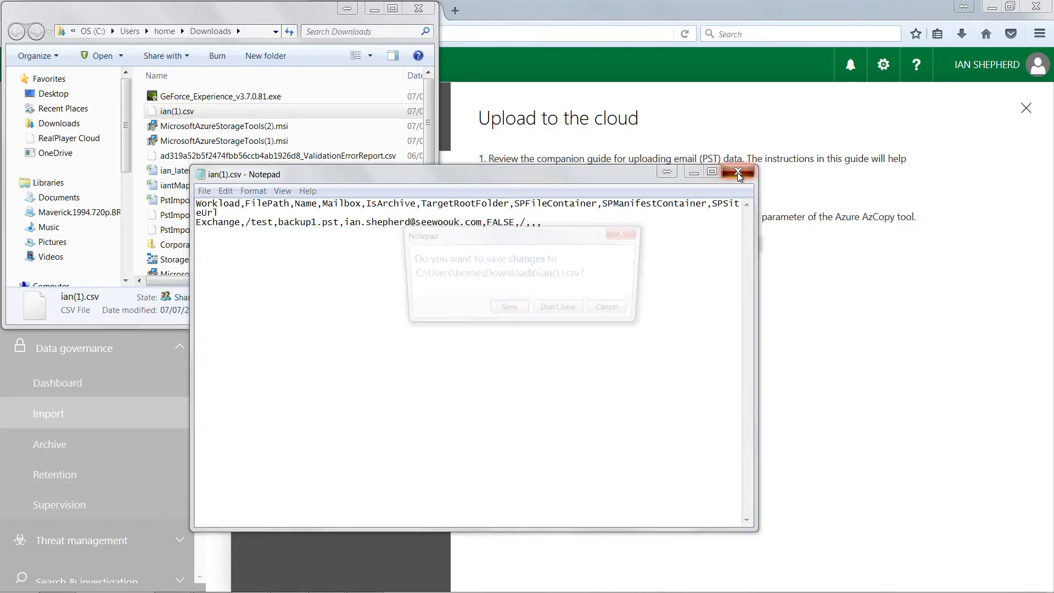
pyautogui.click(514, 311)
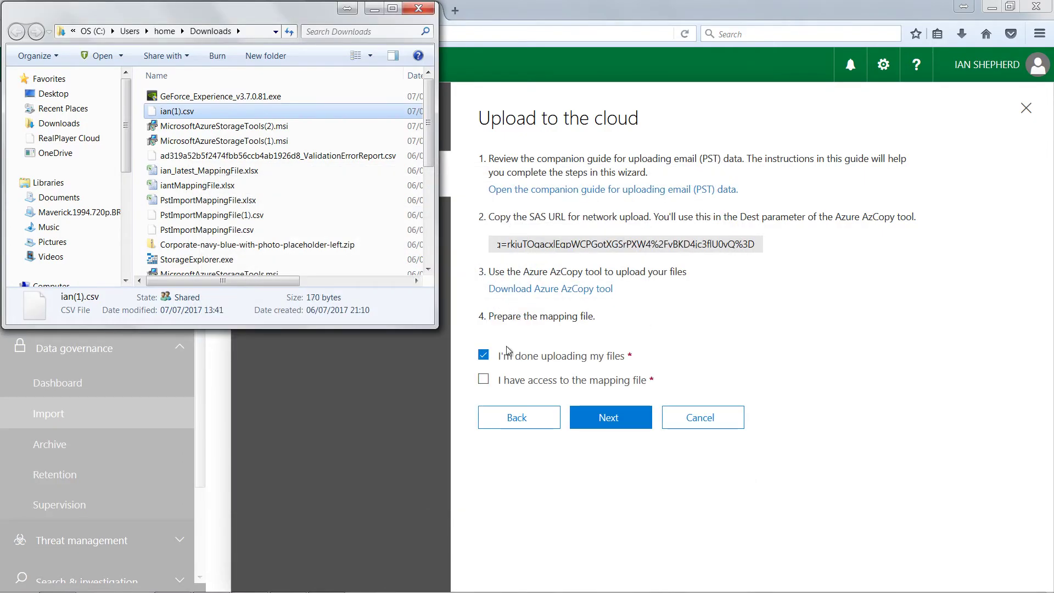
# Confirm mapping-file access, attach ian(1).csv as the mapping file, then cancel the wizard
pyautogui.click(485, 383)
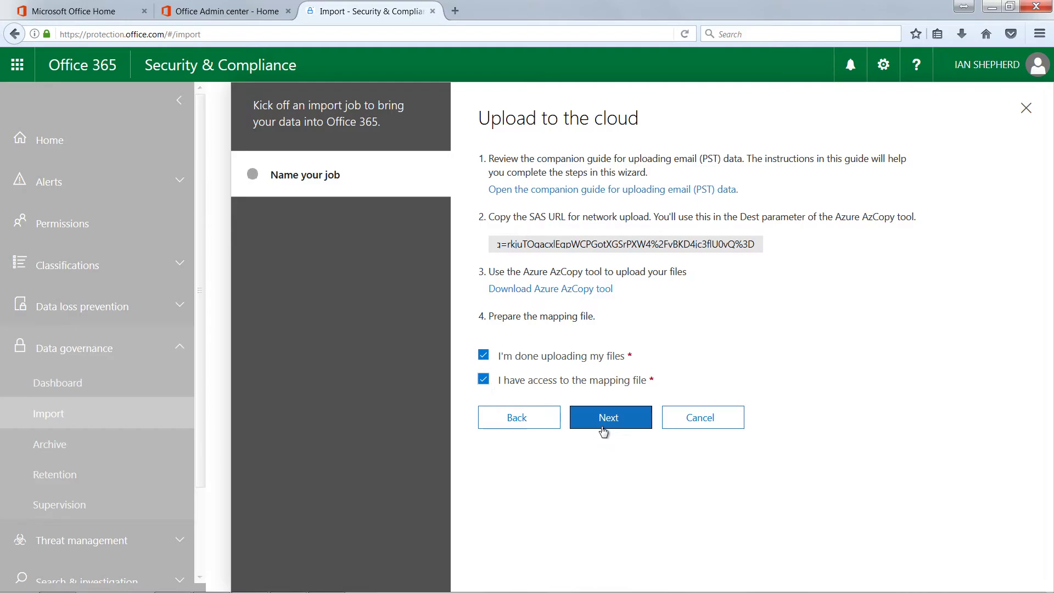
pyautogui.click(611, 426)
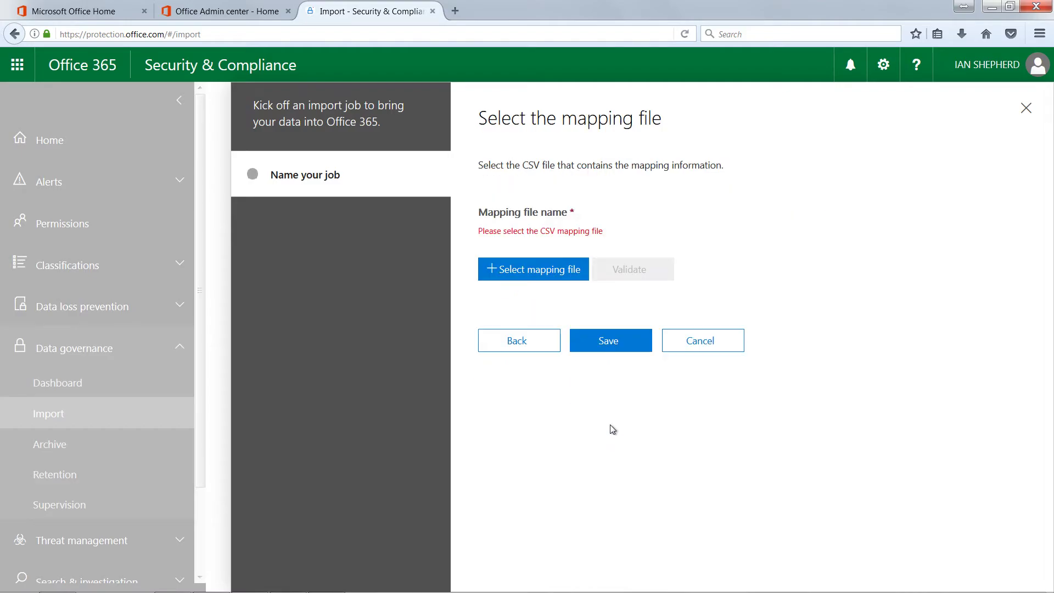
pyautogui.click(538, 270)
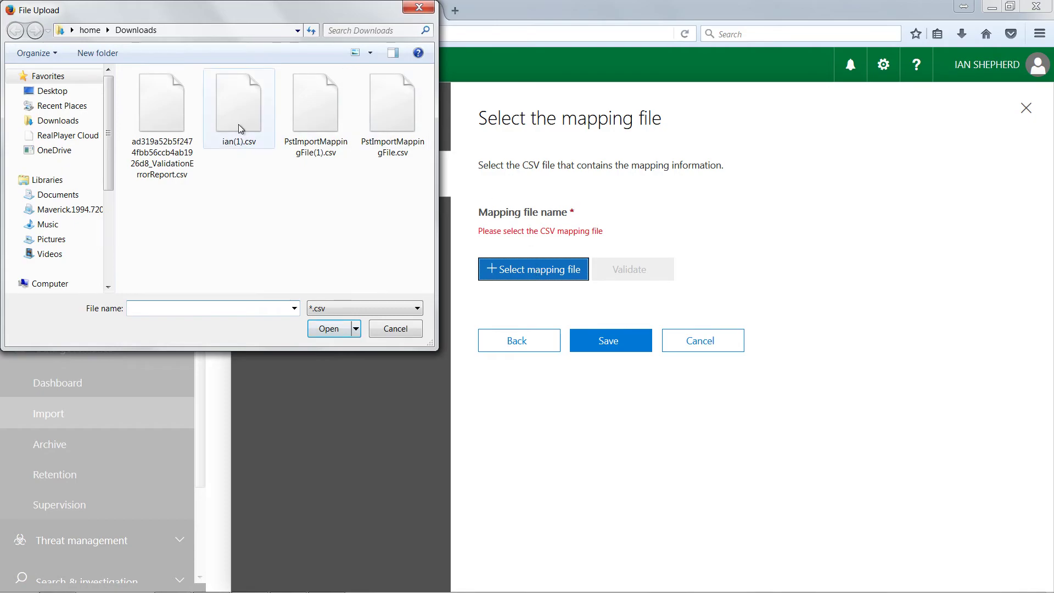
pyautogui.click(239, 130)
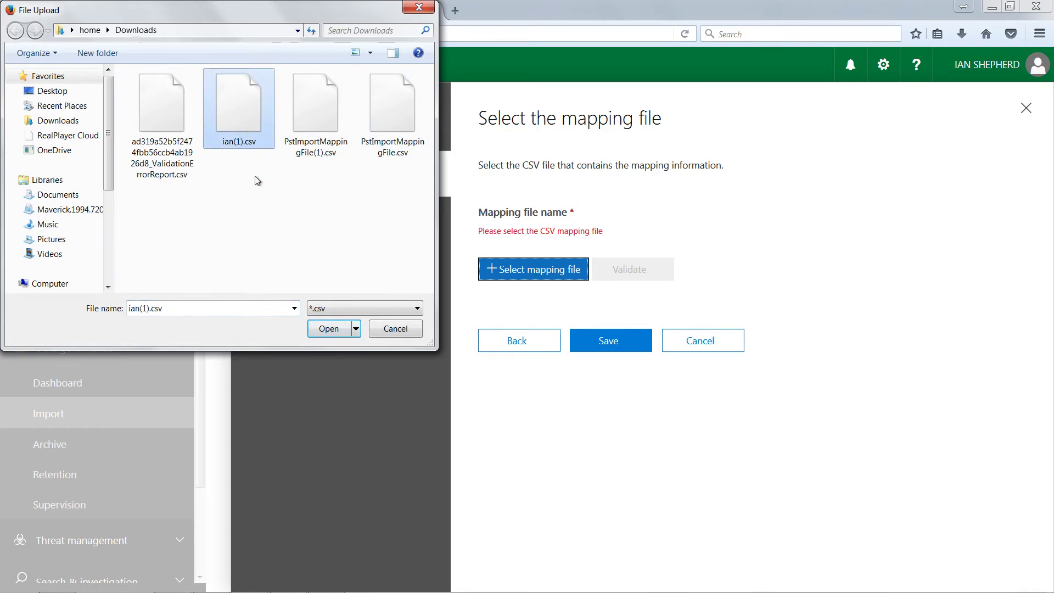
pyautogui.click(323, 336)
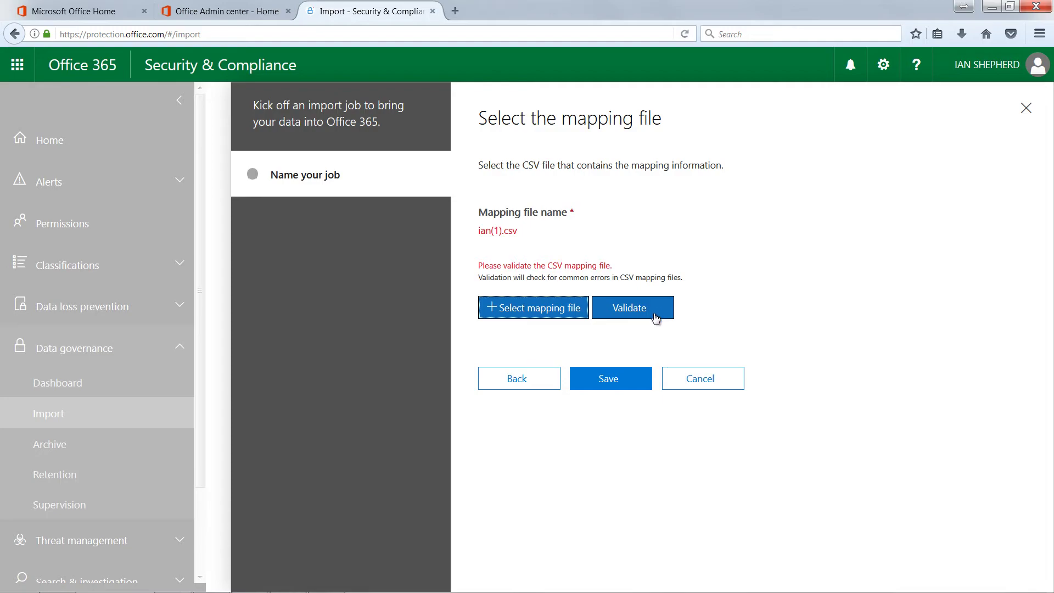
pyautogui.click(690, 387)
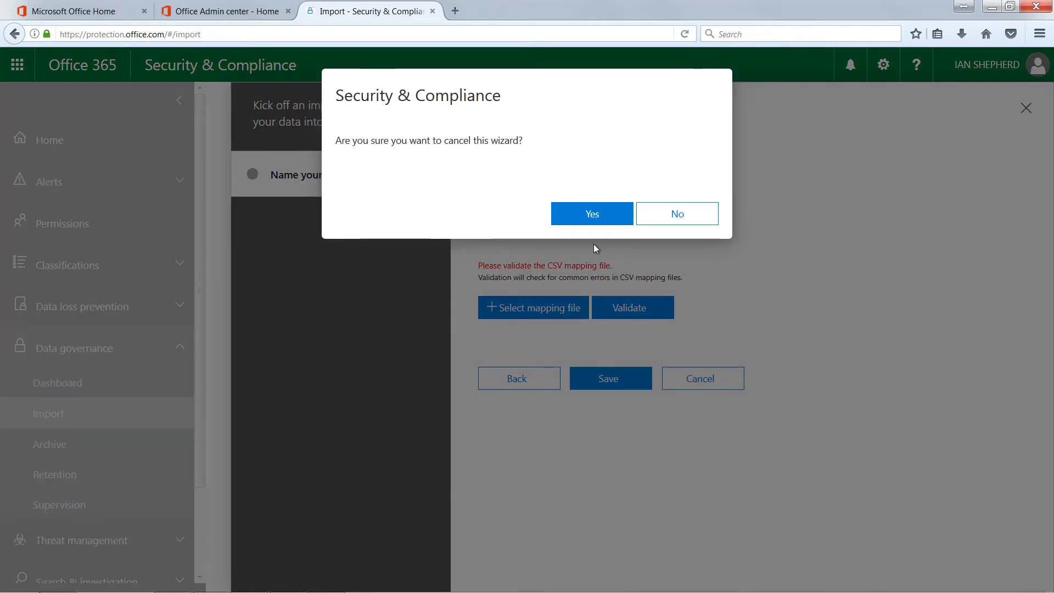
# Confirm abandoning the wizard, then view and close the shep job's details twice
pyautogui.click(608, 218)
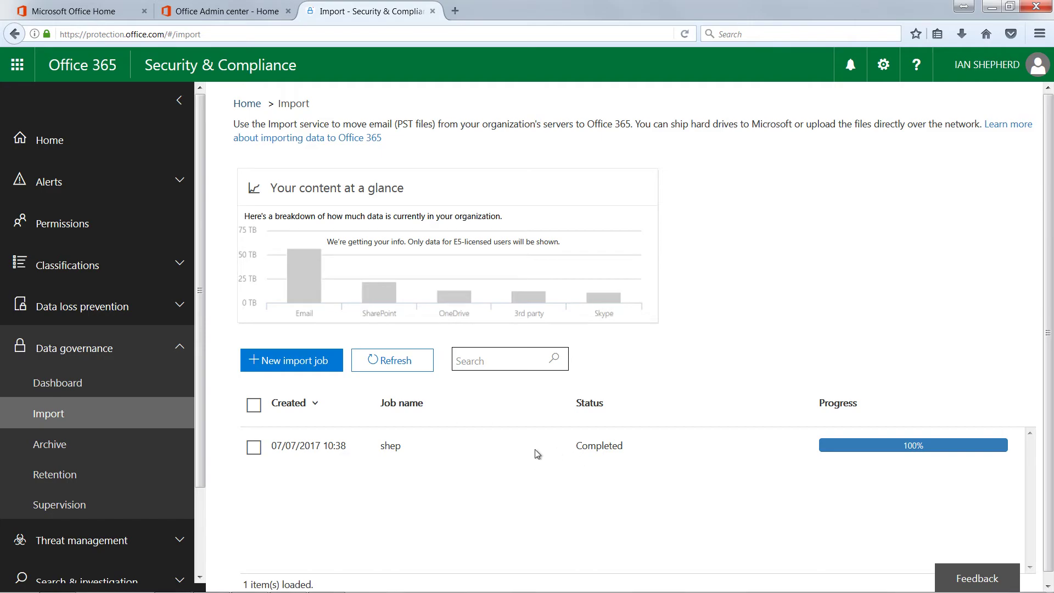
pyautogui.click(254, 449)
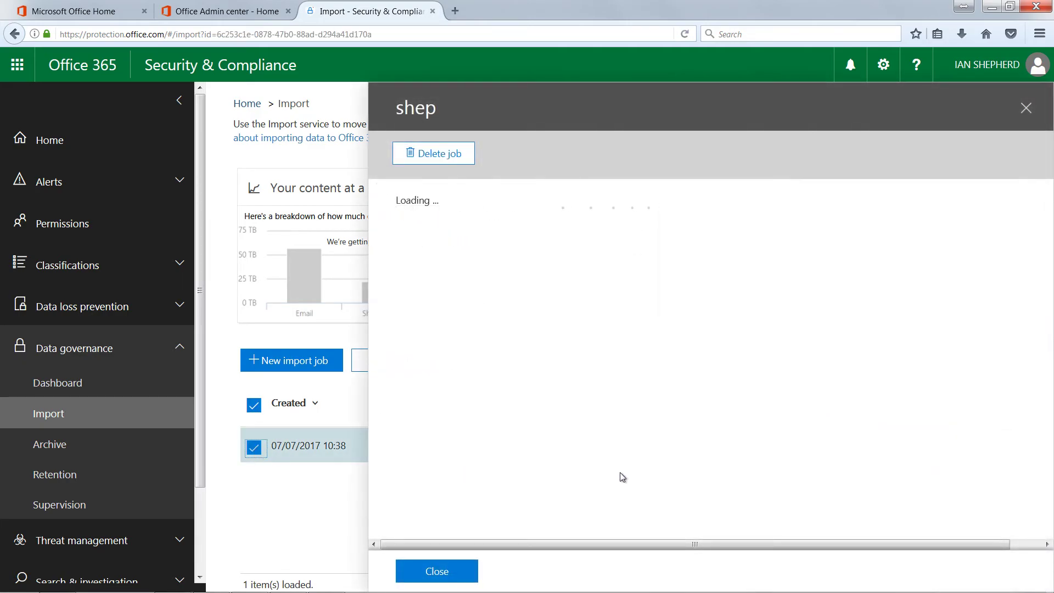
pyautogui.click(1026, 109)
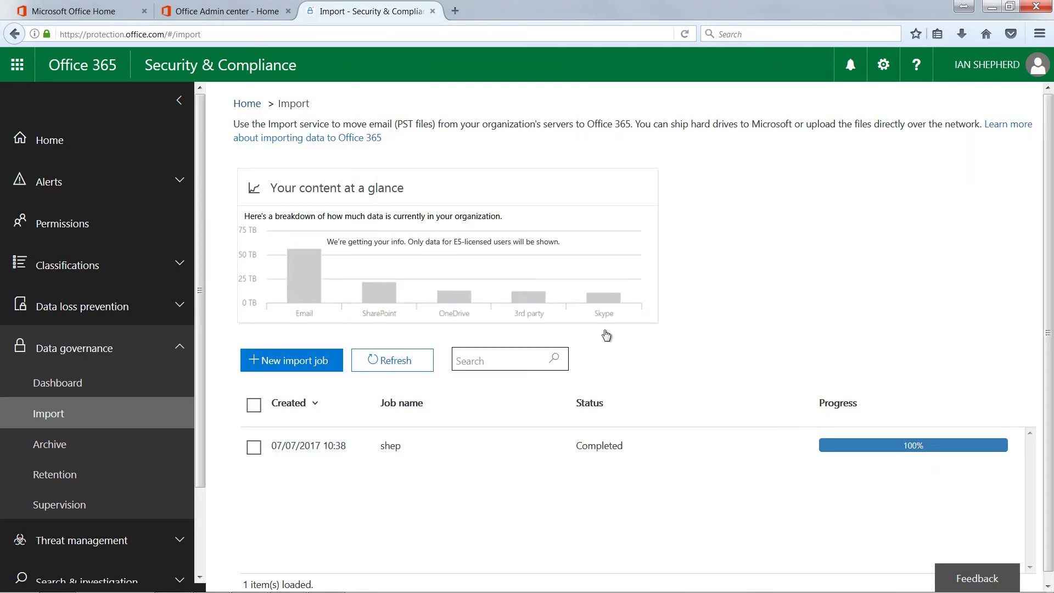
pyautogui.click(254, 448)
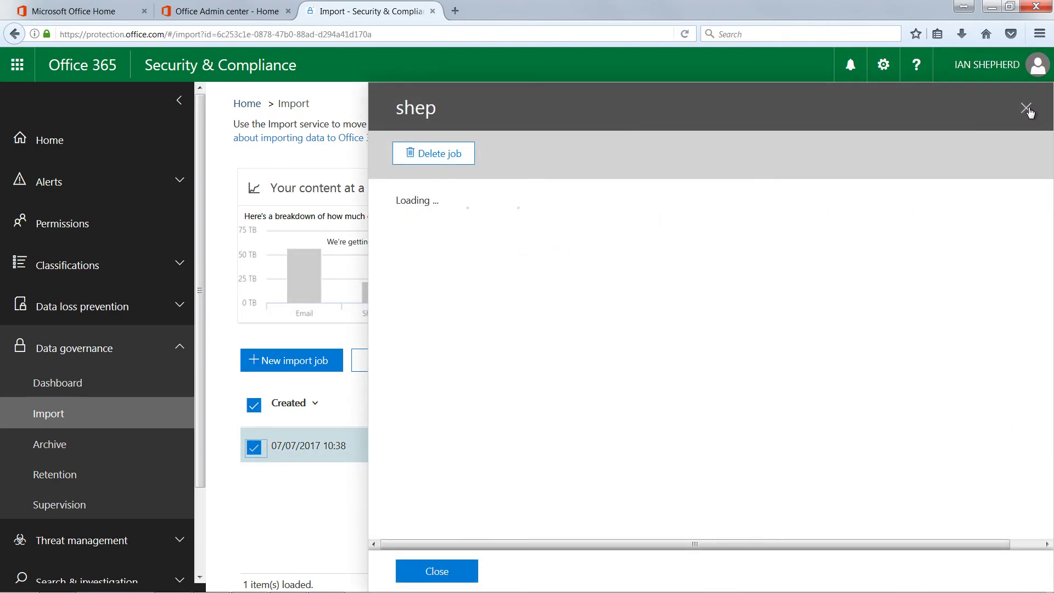
pyautogui.click(1028, 110)
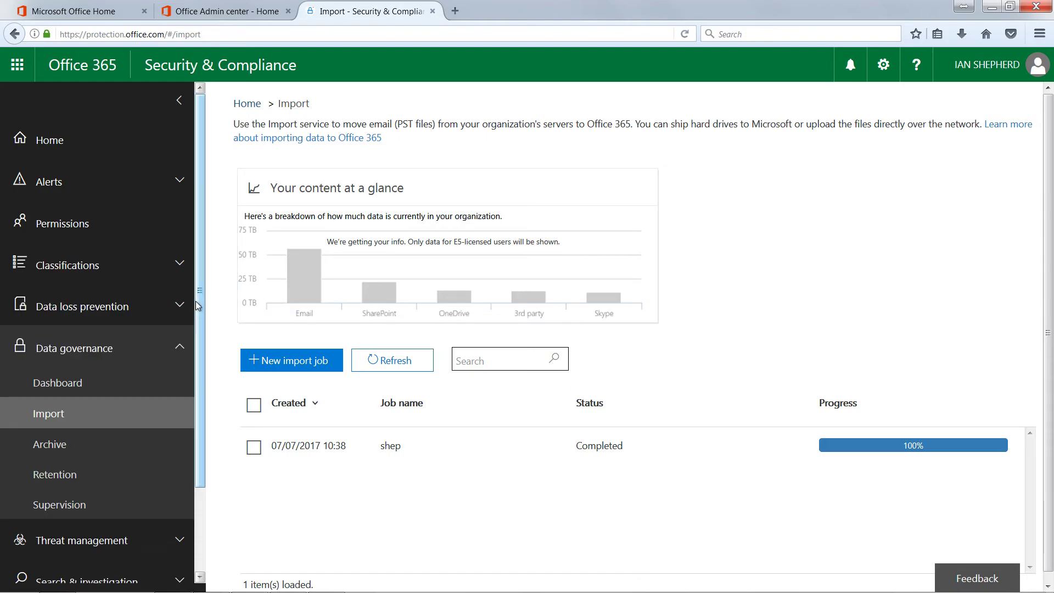
# Open Outlook Mail, start a new message, browse the recipient contacts, then close the Mail tab
pyautogui.click(17, 65)
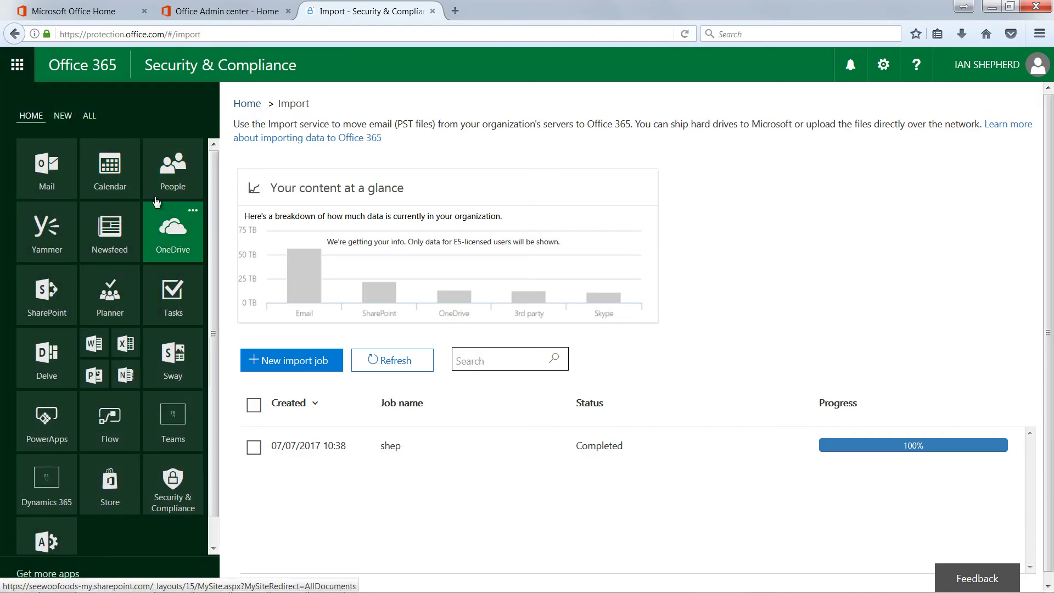
pyautogui.click(42, 174)
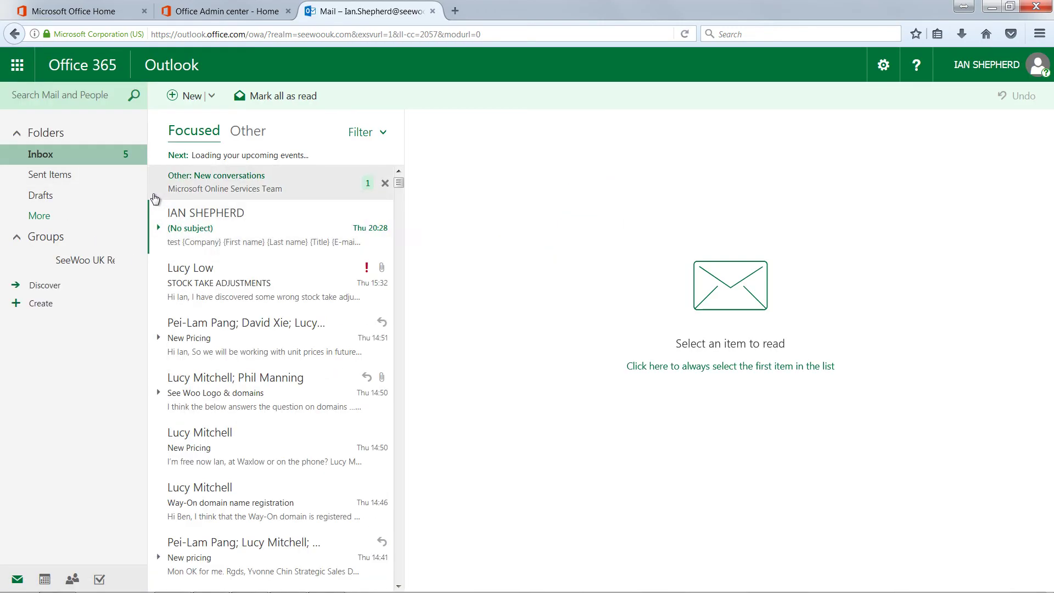
pyautogui.click(179, 97)
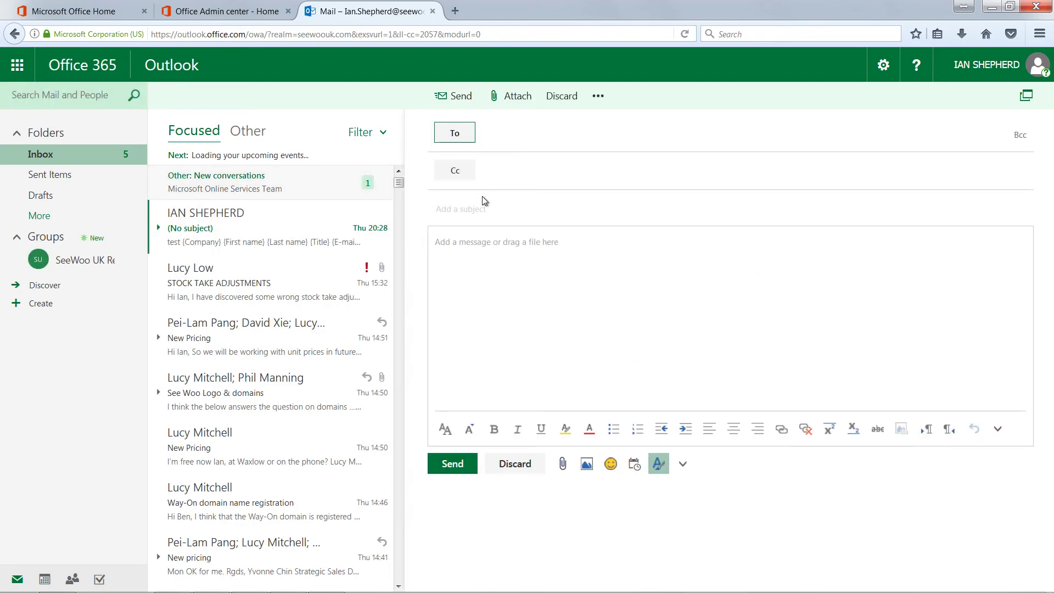
pyautogui.click(455, 135)
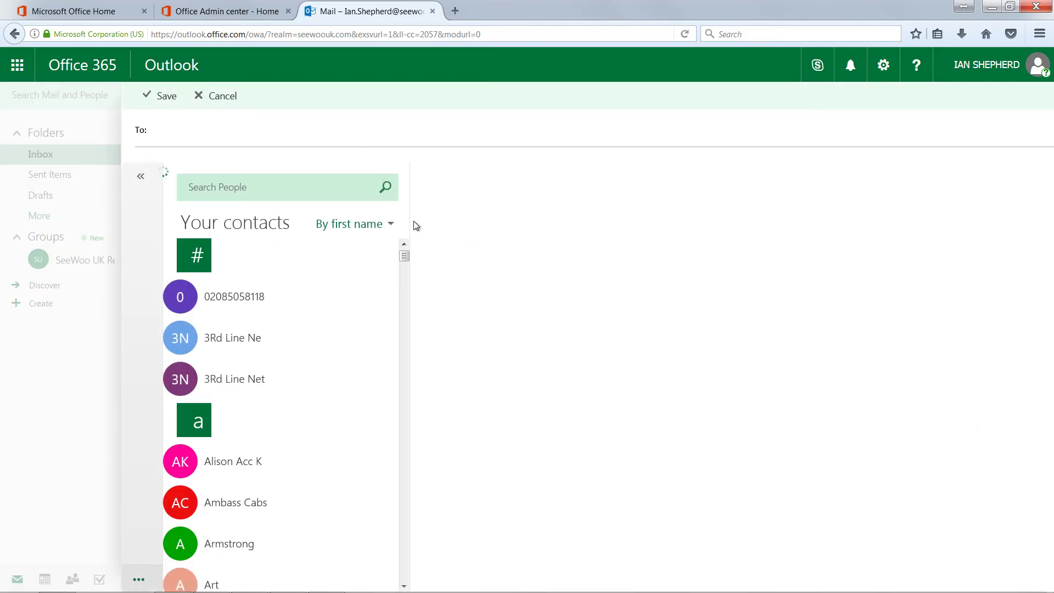
pyautogui.scroll(-5, 353, 273)
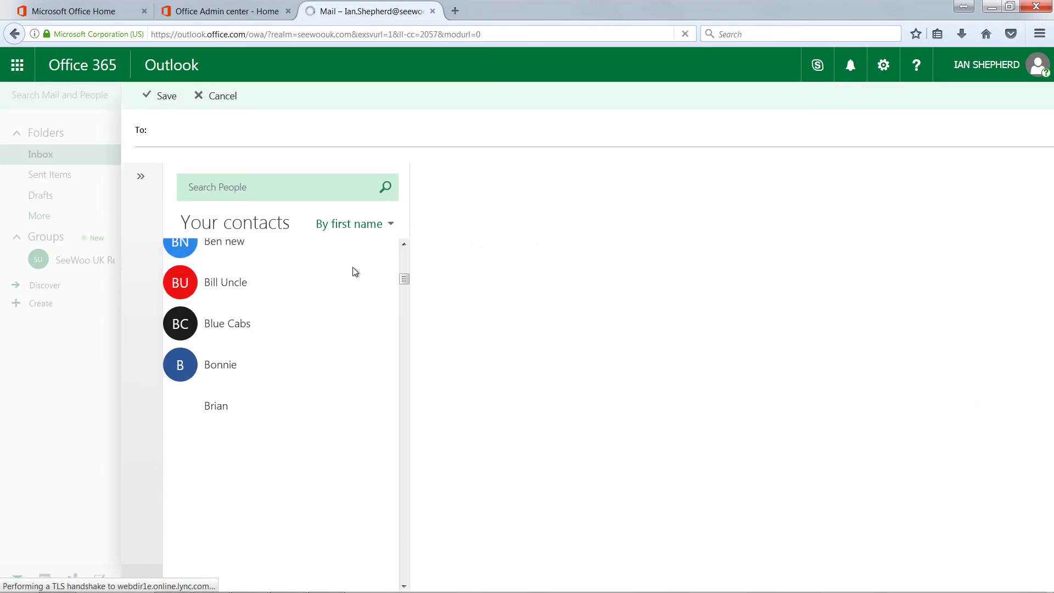
pyautogui.click(433, 11)
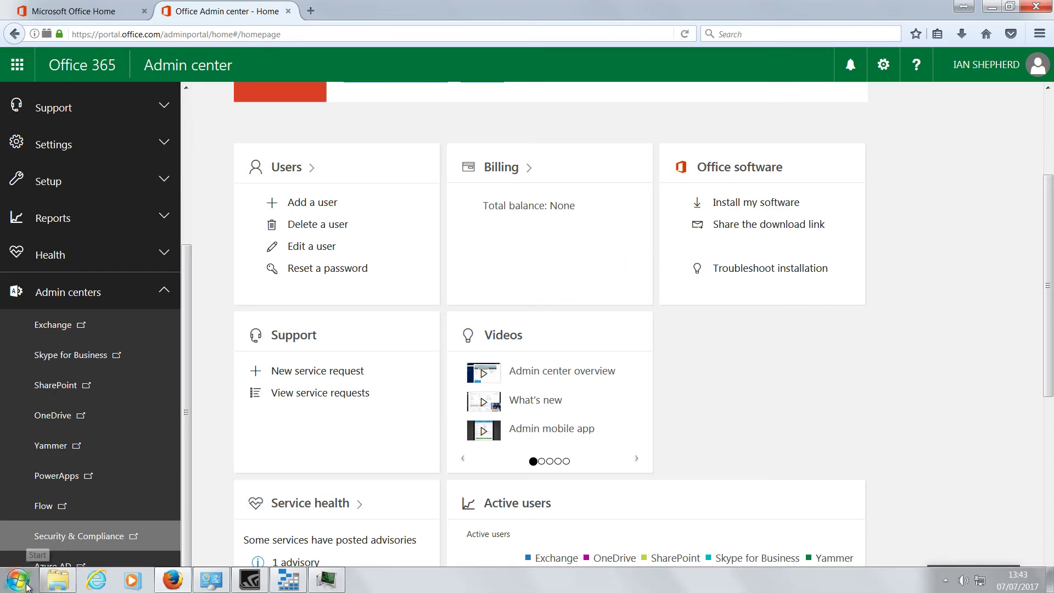
pyautogui.click(30, 586)
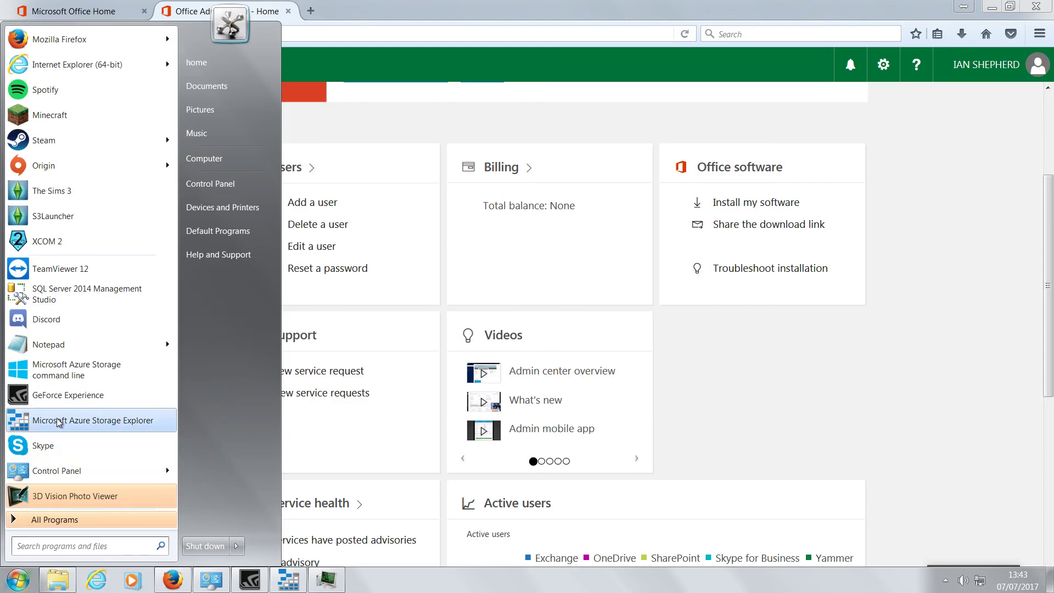
pyautogui.click(48, 376)
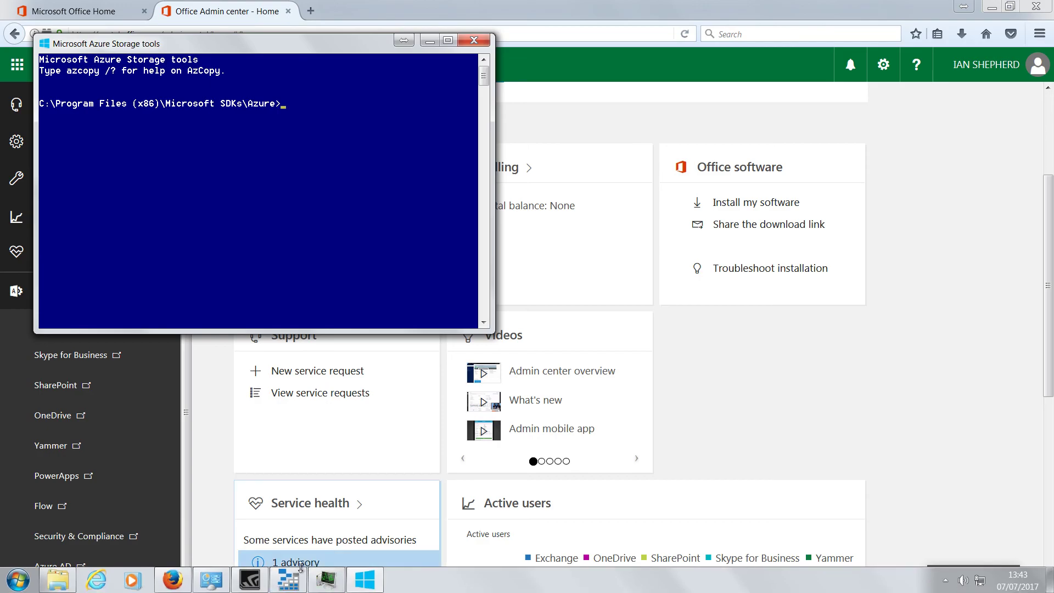
pyautogui.click(299, 574)
pyautogui.moveTo(416, 108); pyautogui.dragTo(522, 77)
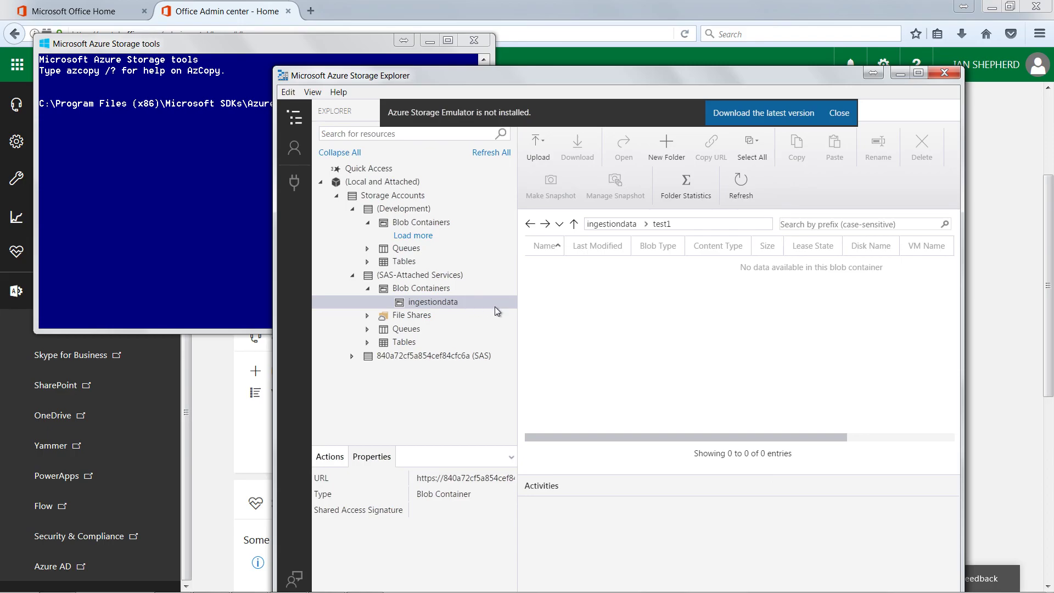
pyautogui.click(898, 79)
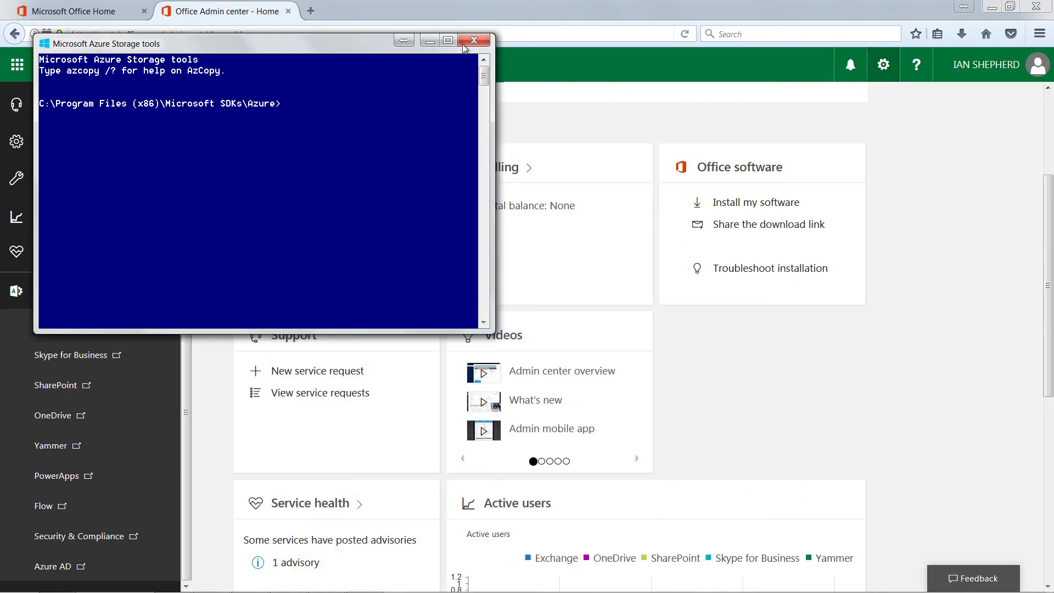
pyautogui.click(429, 40)
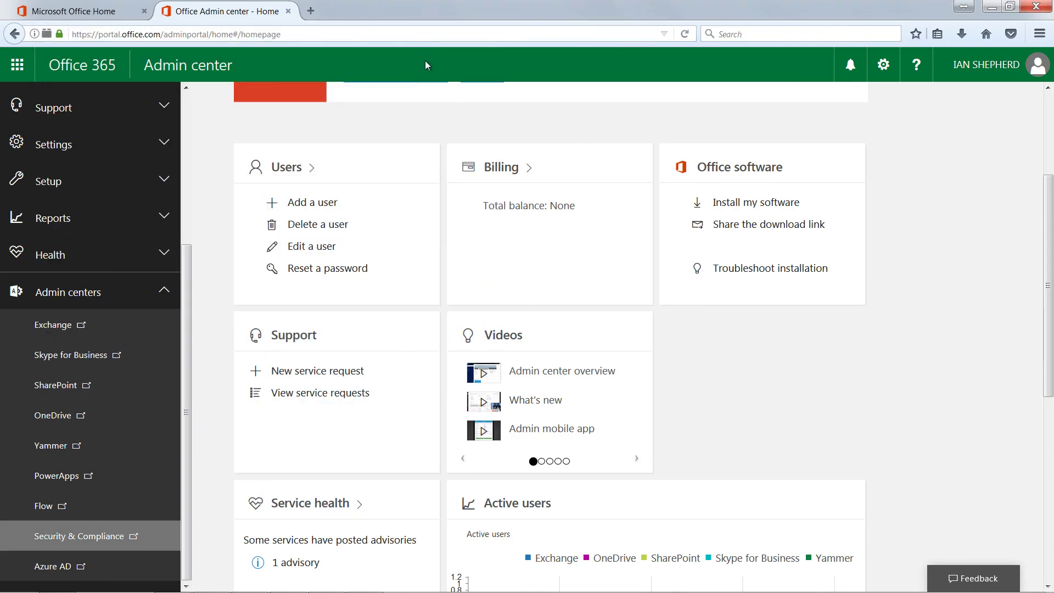